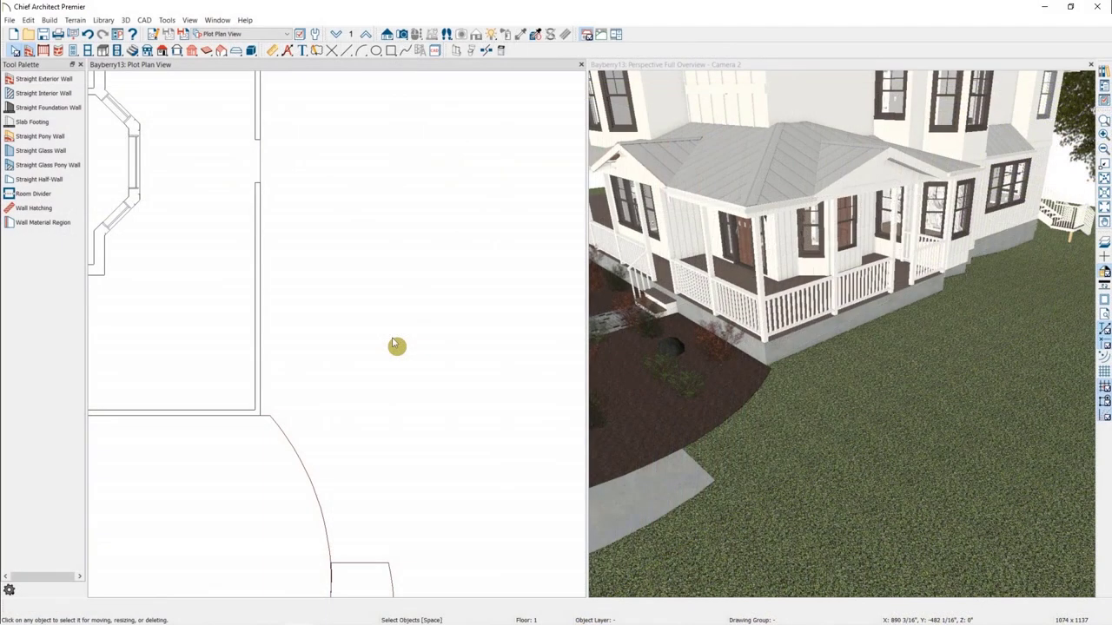
# Step: Activate the Ramp tool from Build > Stairs > Ramp, with the stair tool palette showing
pyautogui.click(50, 20)
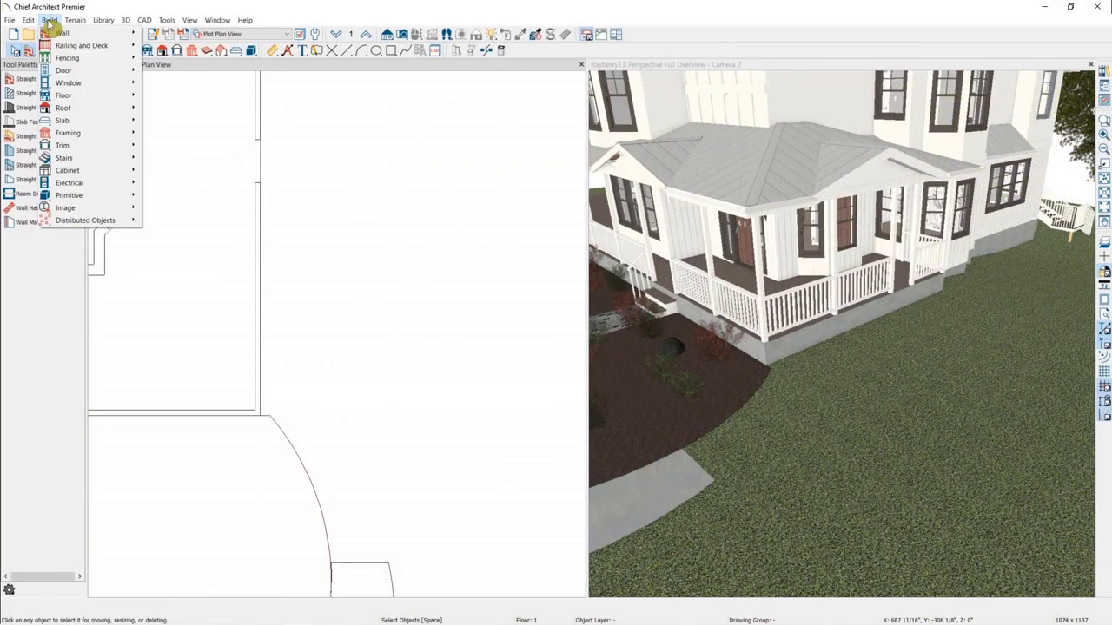
pyautogui.moveTo(113, 161)
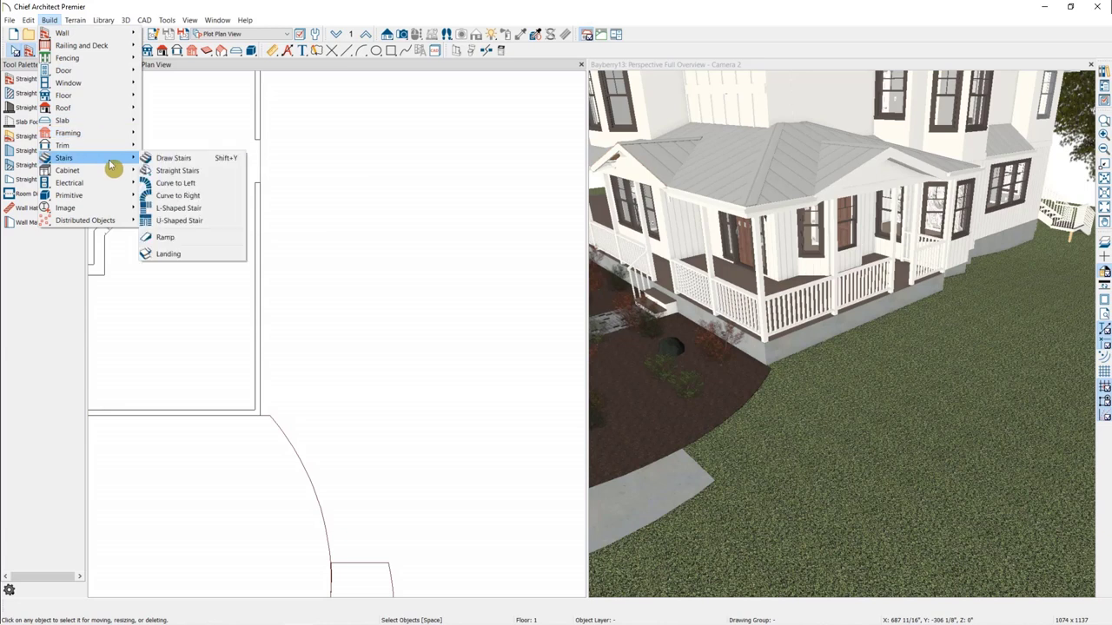
pyautogui.click(210, 238)
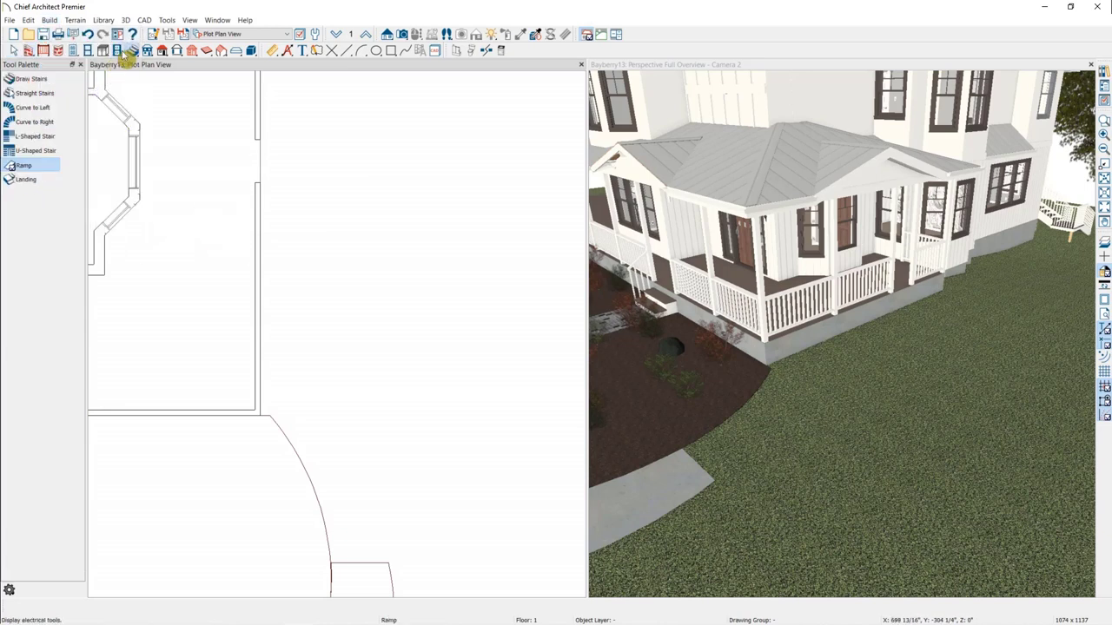
pyautogui.click(133, 50)
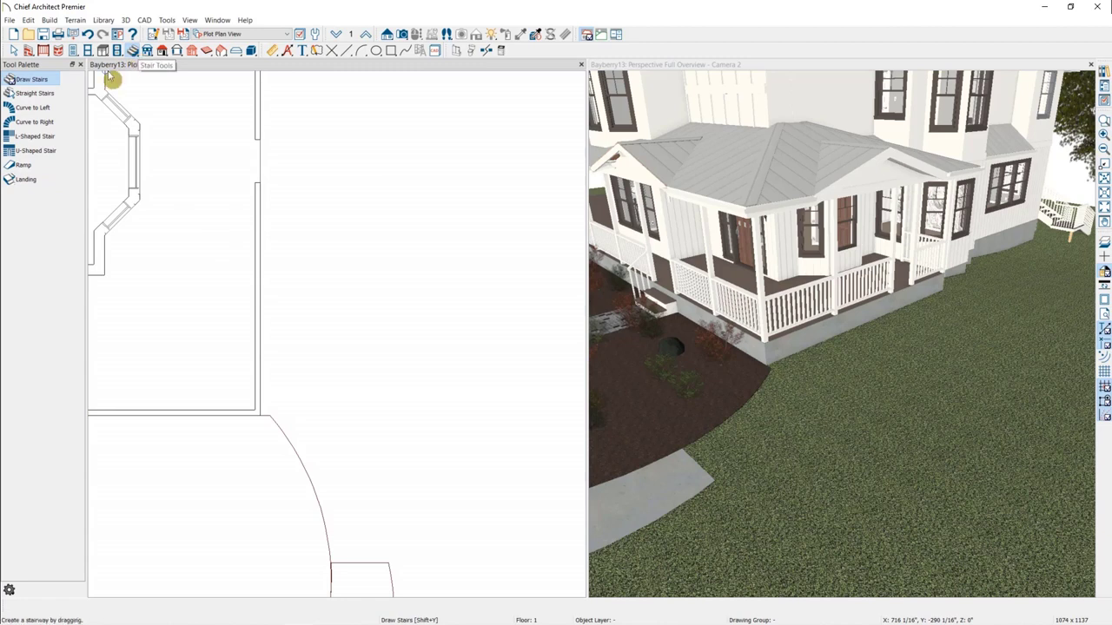
pyautogui.click(29, 168)
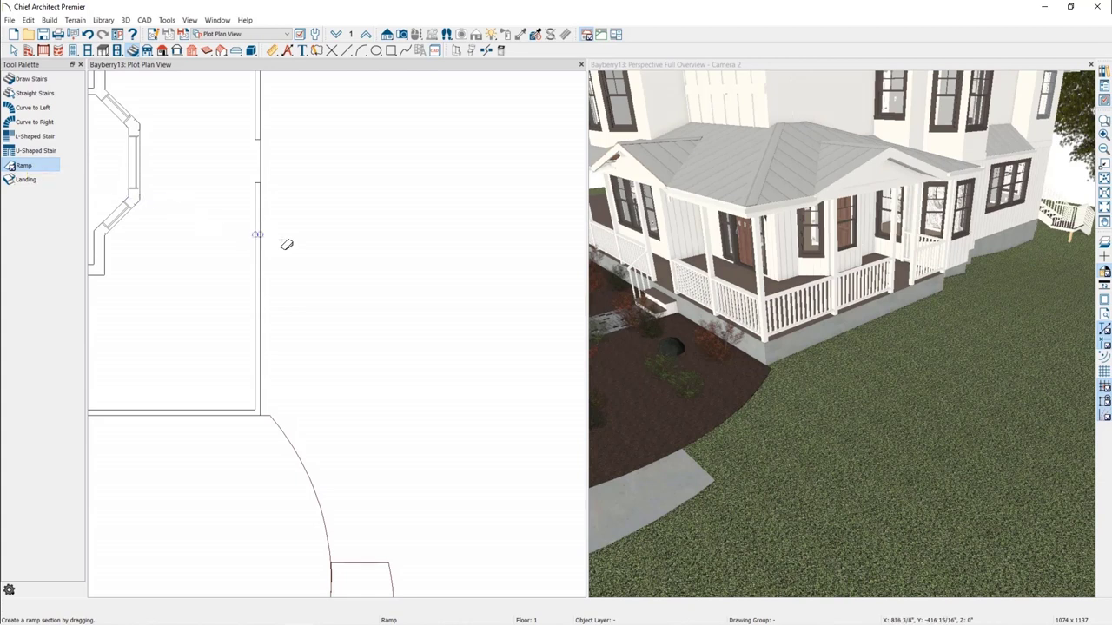
pyautogui.click(276, 165)
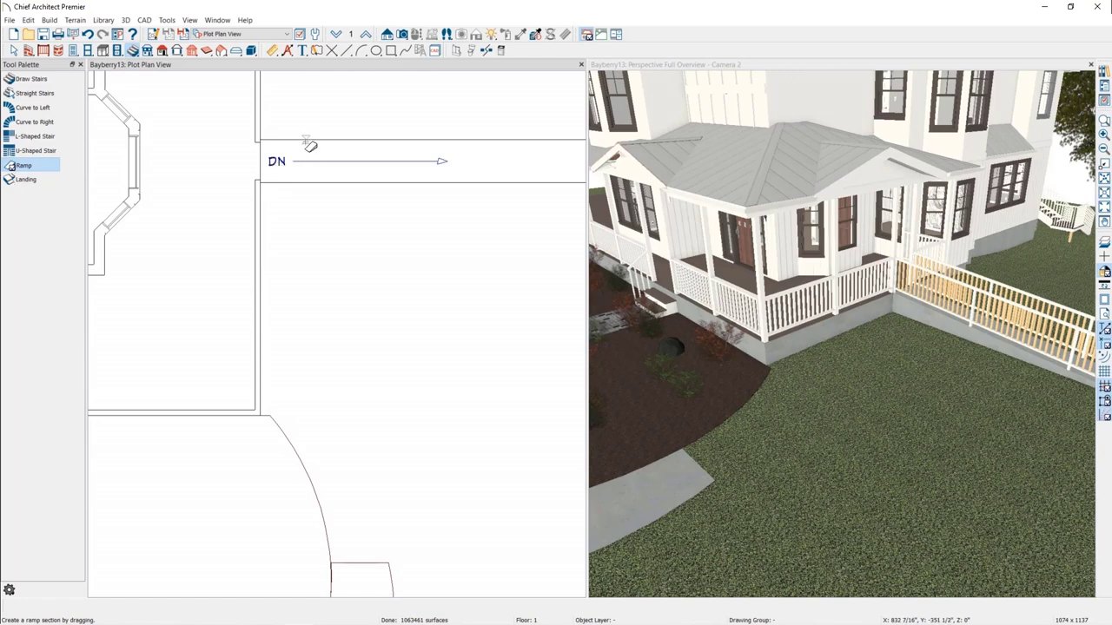
pyautogui.click(307, 145)
pyautogui.doubleClick(310, 147)
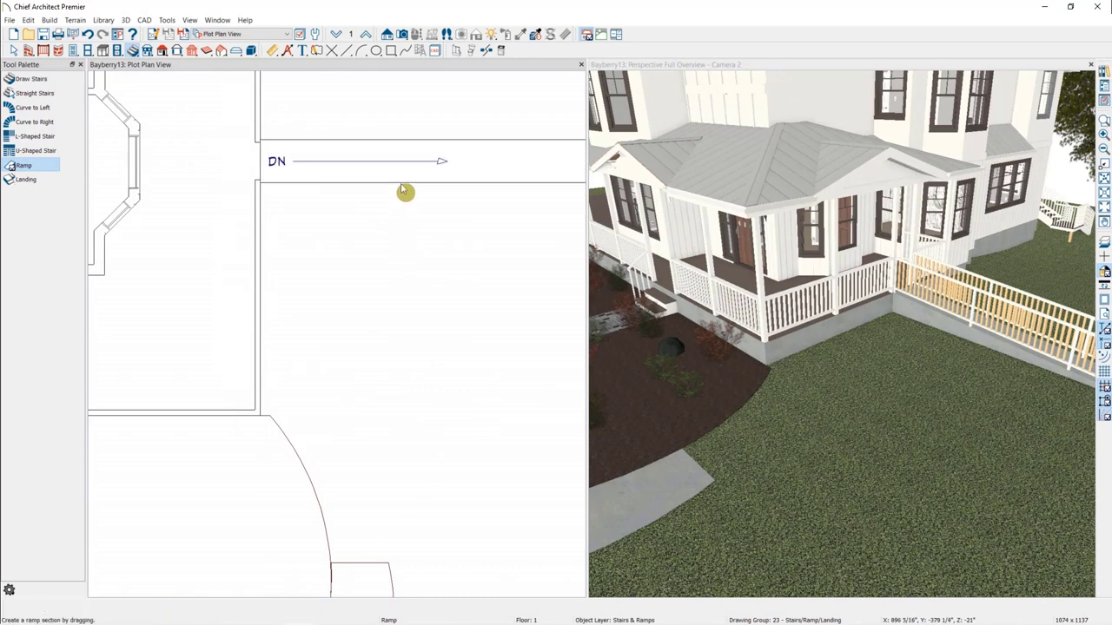
pyautogui.click(401, 182)
pyautogui.press('Delete')
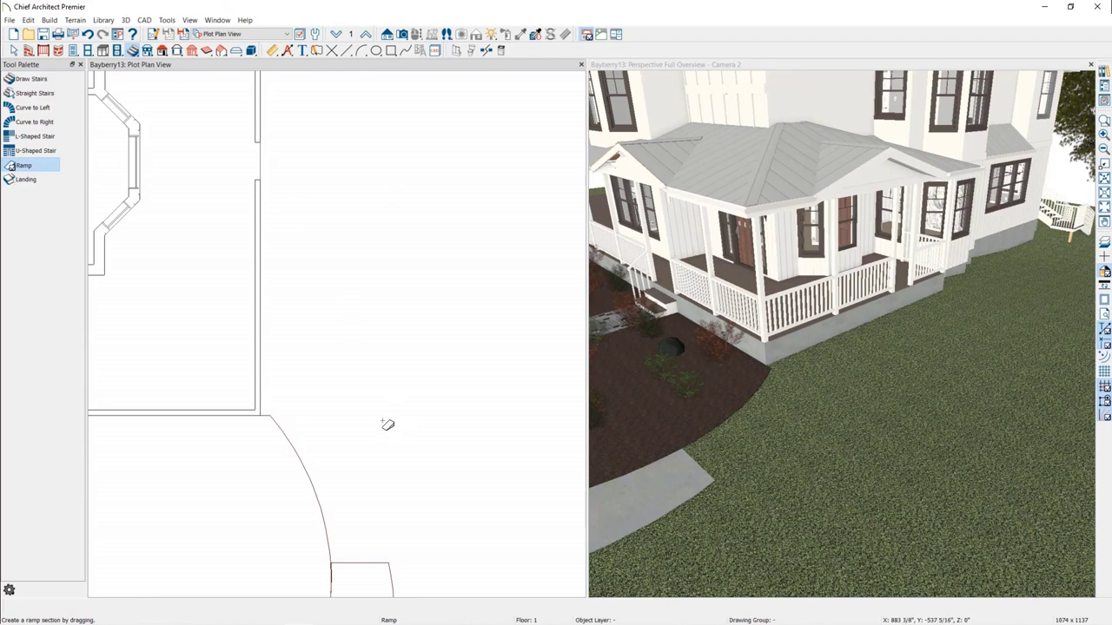
# Step: Draw a 7'-3" ramp rising toward the porch and open its Ramp Specification
pyautogui.moveTo(384, 421); pyautogui.dragTo(390, 295)
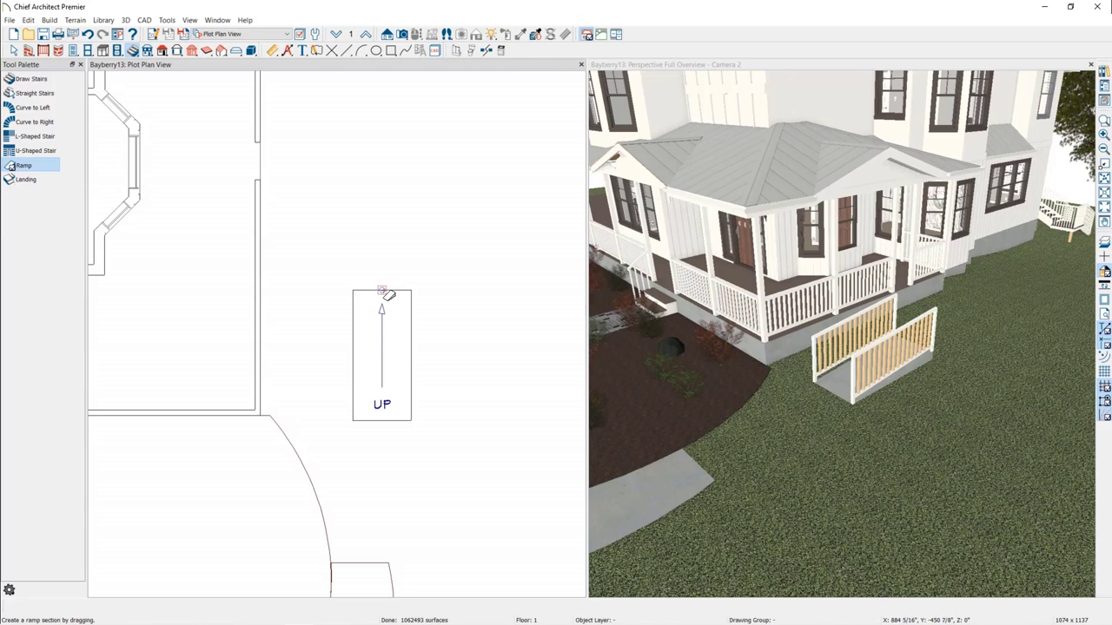
pyautogui.press('space')
pyautogui.click(380, 397)
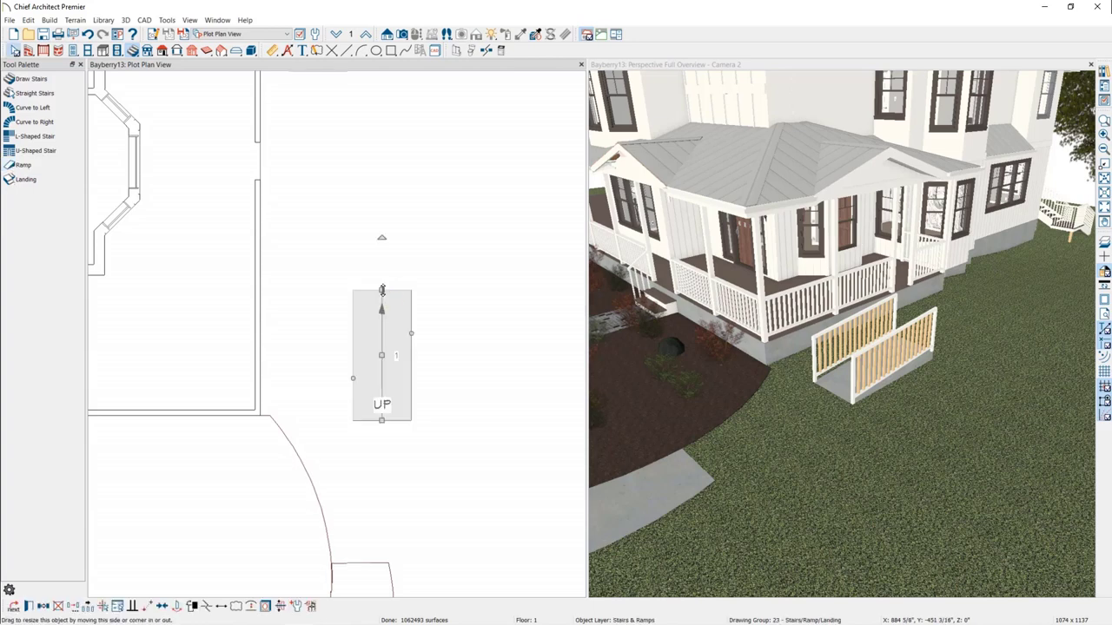
pyautogui.doubleClick(382, 290)
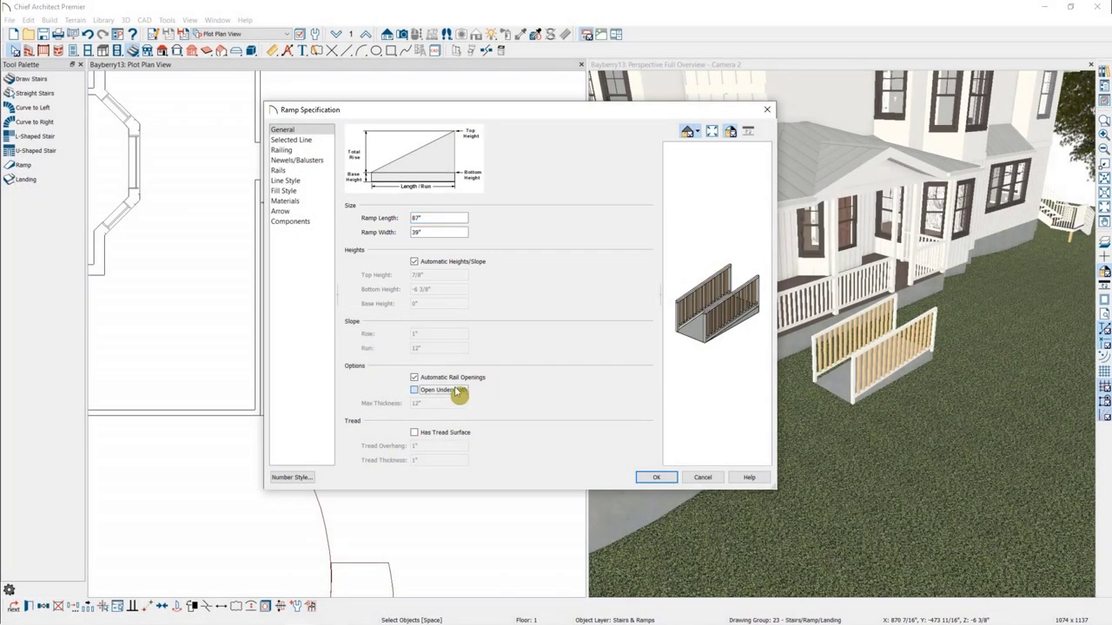
# Step: Toggle Open Underneath on and back off, then view the ramp's Railing settings
pyautogui.click(457, 391)
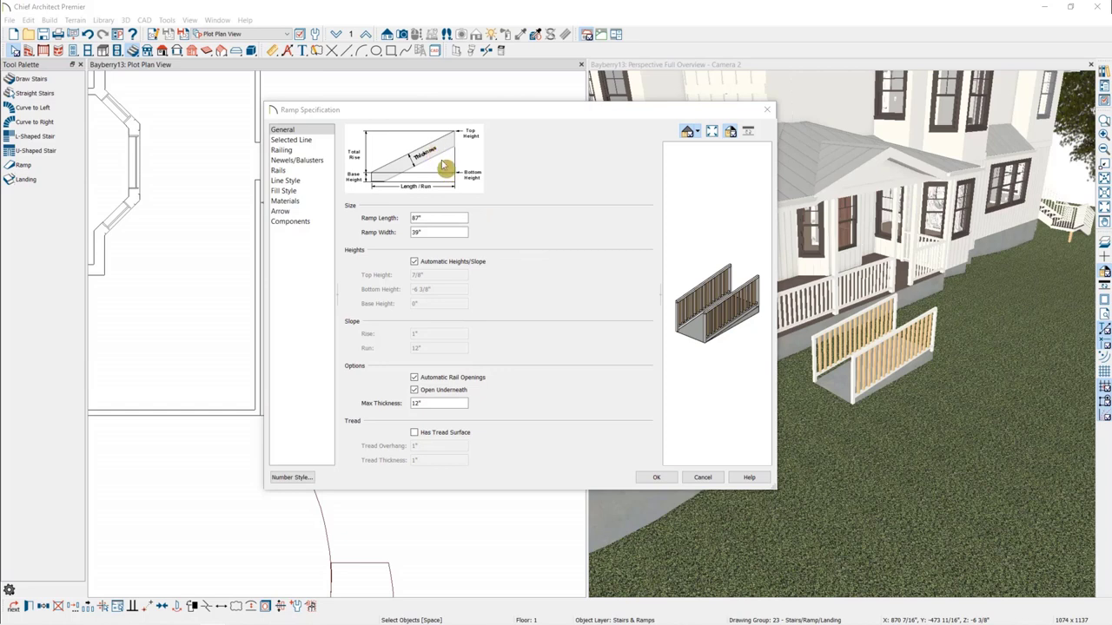
pyautogui.click(416, 392)
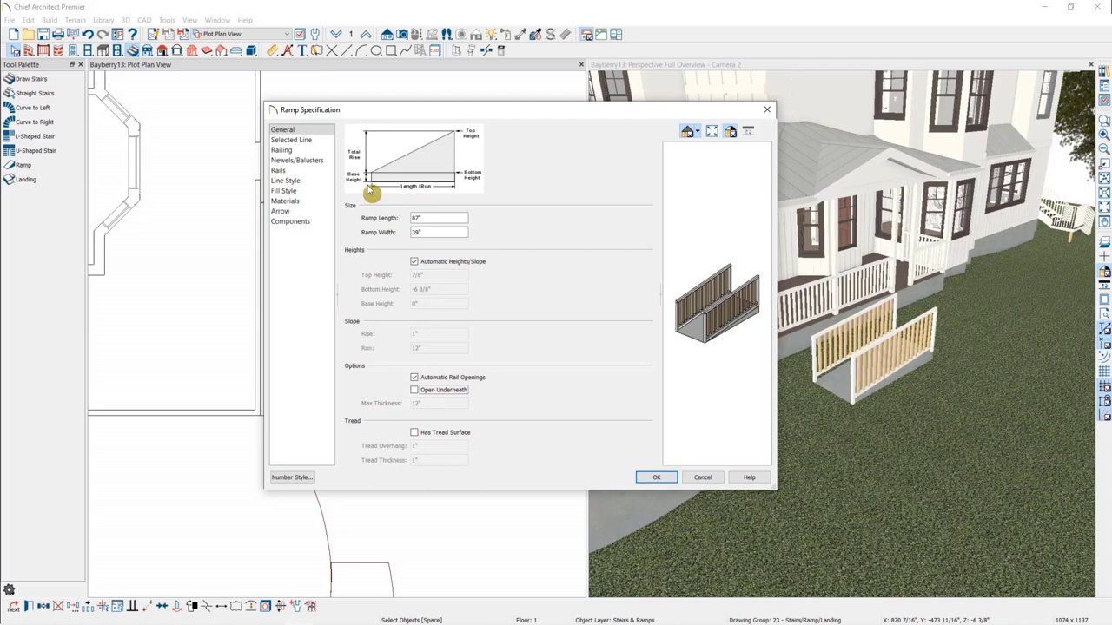
pyautogui.click(282, 150)
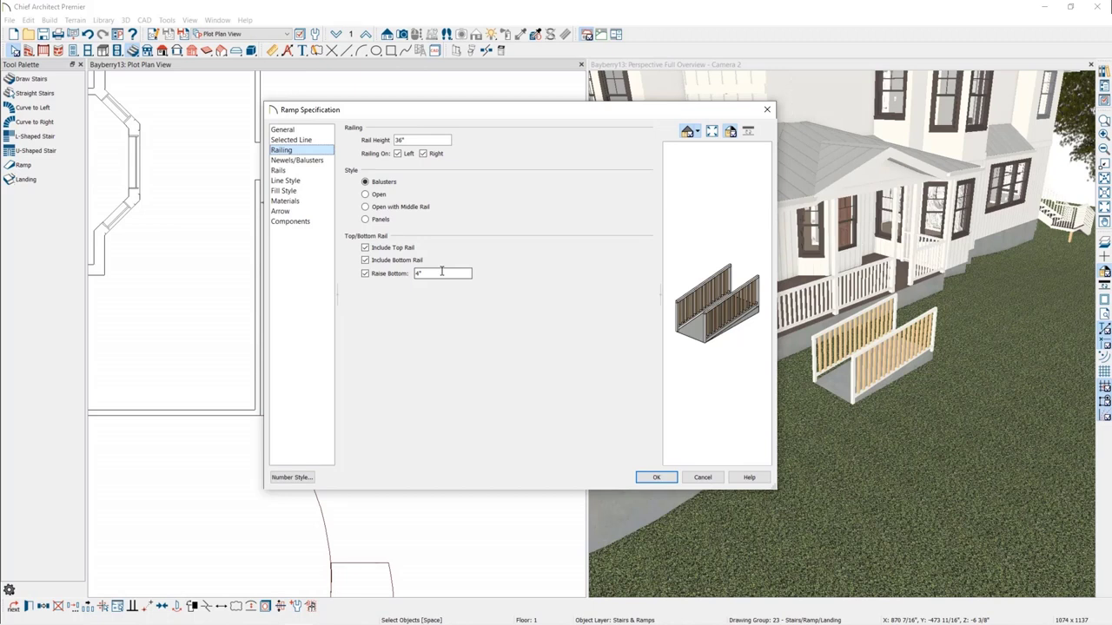
# Step: Review the Newels/Balusters, Rails, Line Style, Fill Style, Materials and Components pages, then return to General
pyautogui.click(292, 164)
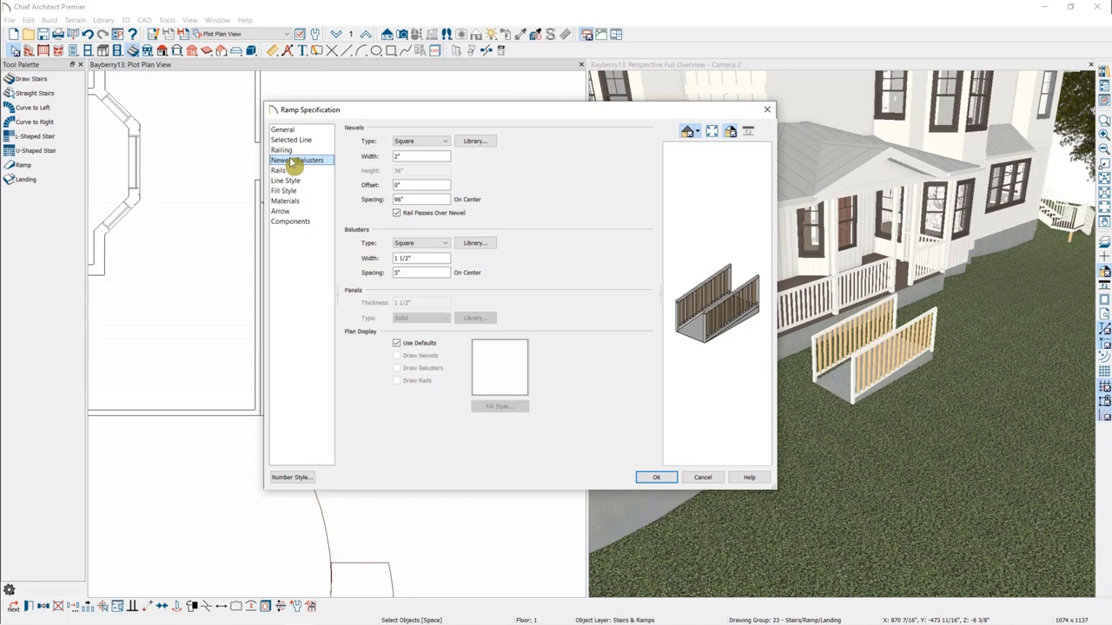
pyautogui.click(307, 172)
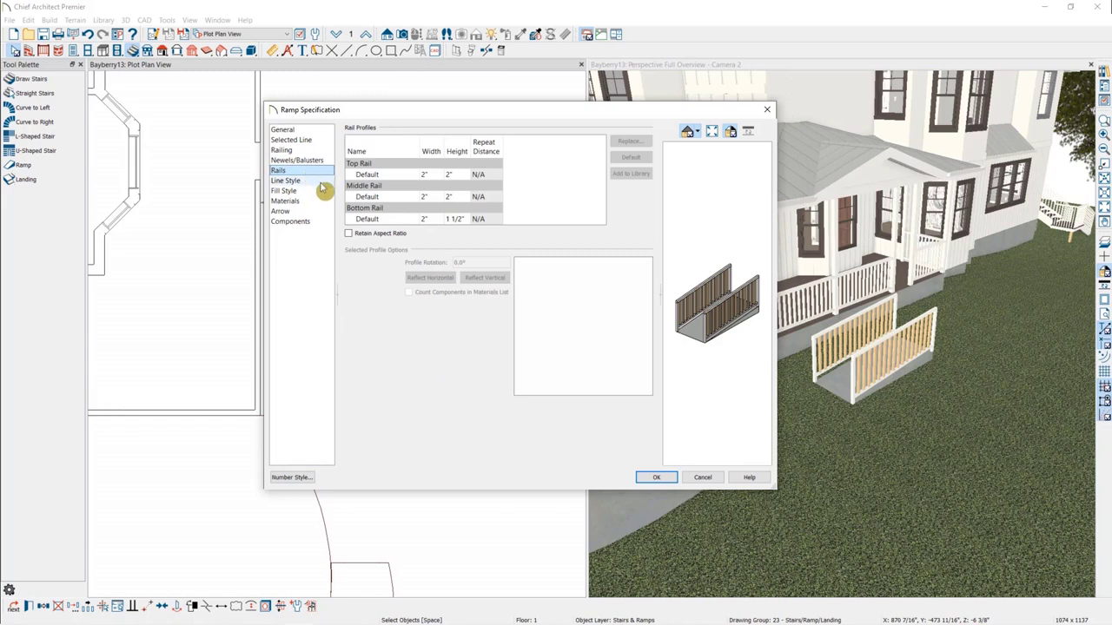
pyautogui.click(320, 182)
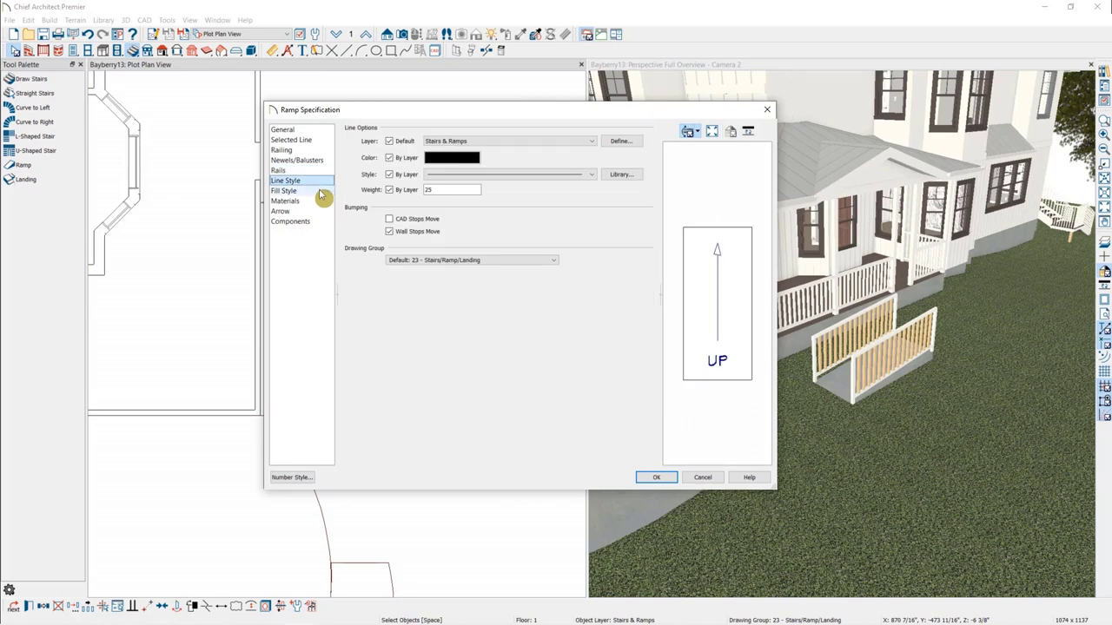
pyautogui.click(320, 192)
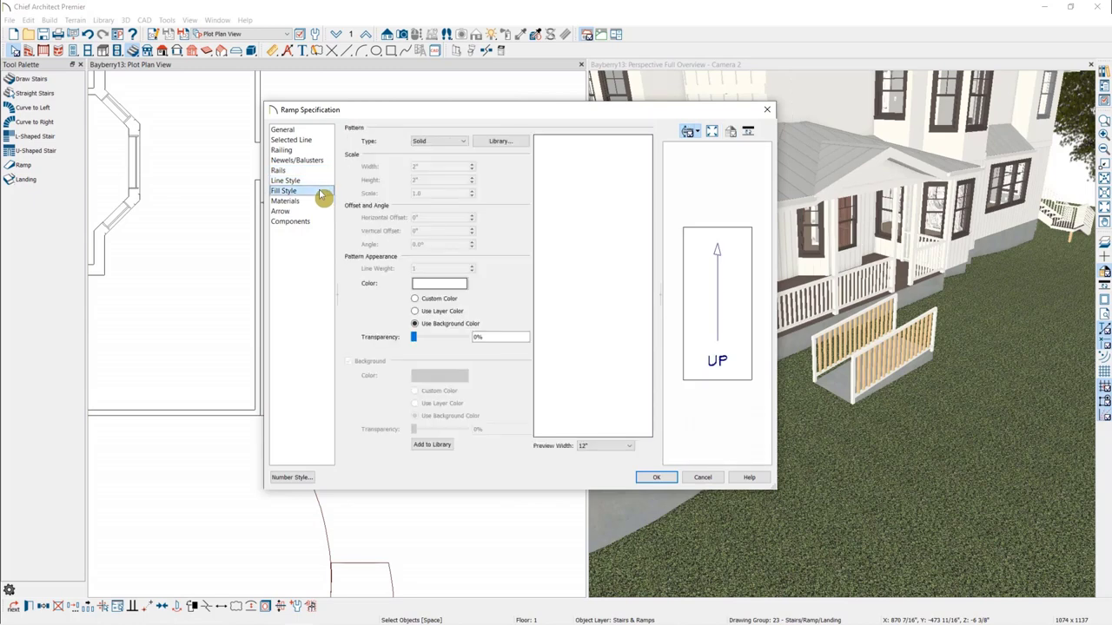
pyautogui.click(317, 208)
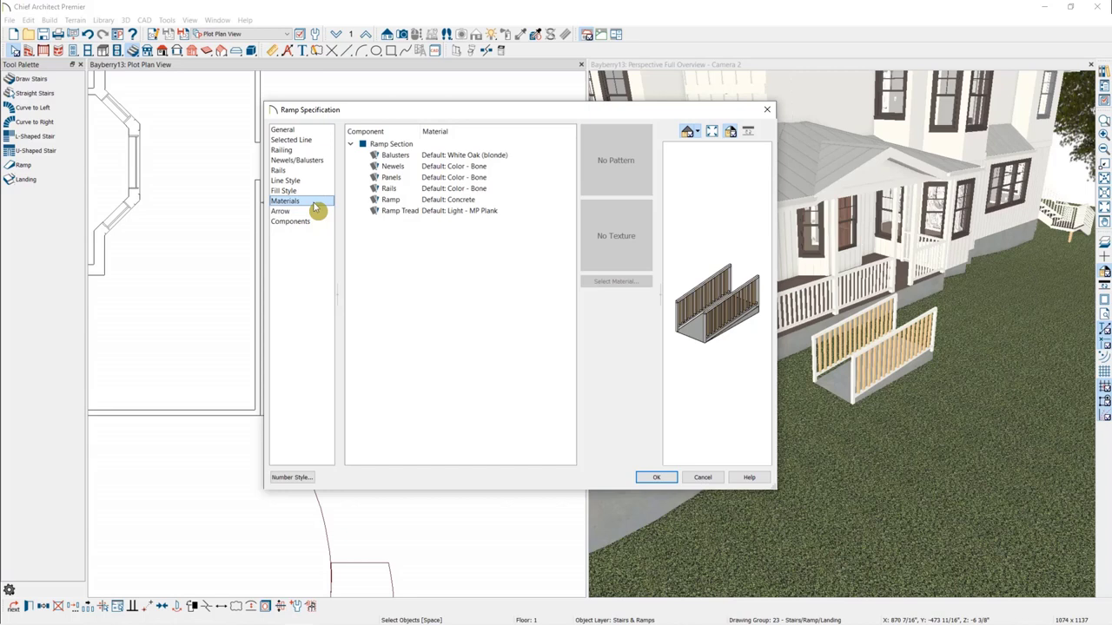
pyautogui.click(298, 221)
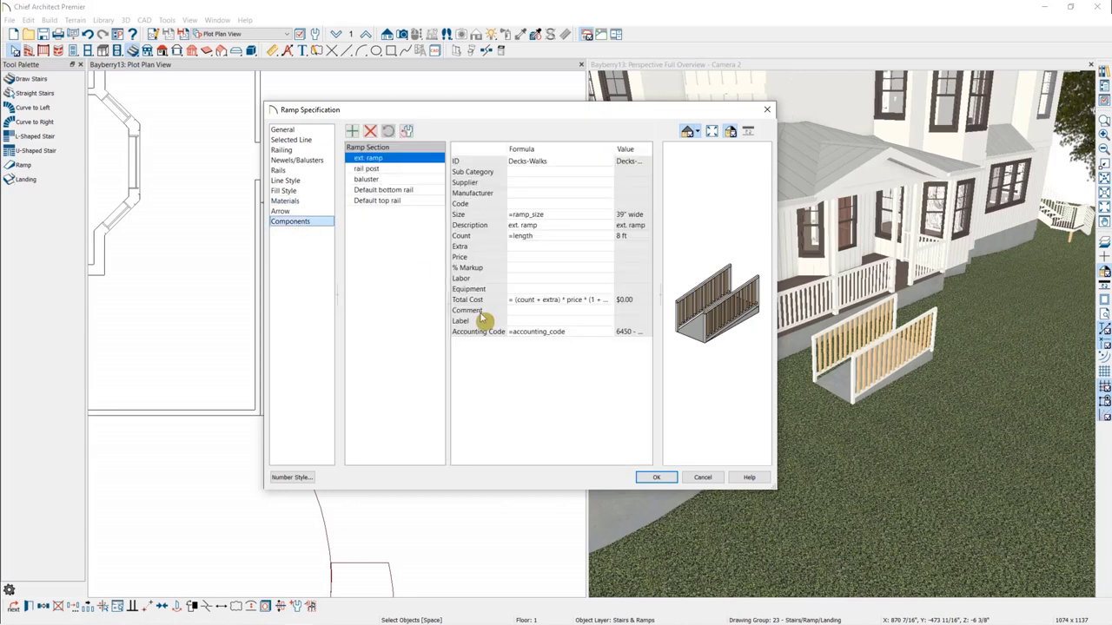
pyautogui.click(299, 129)
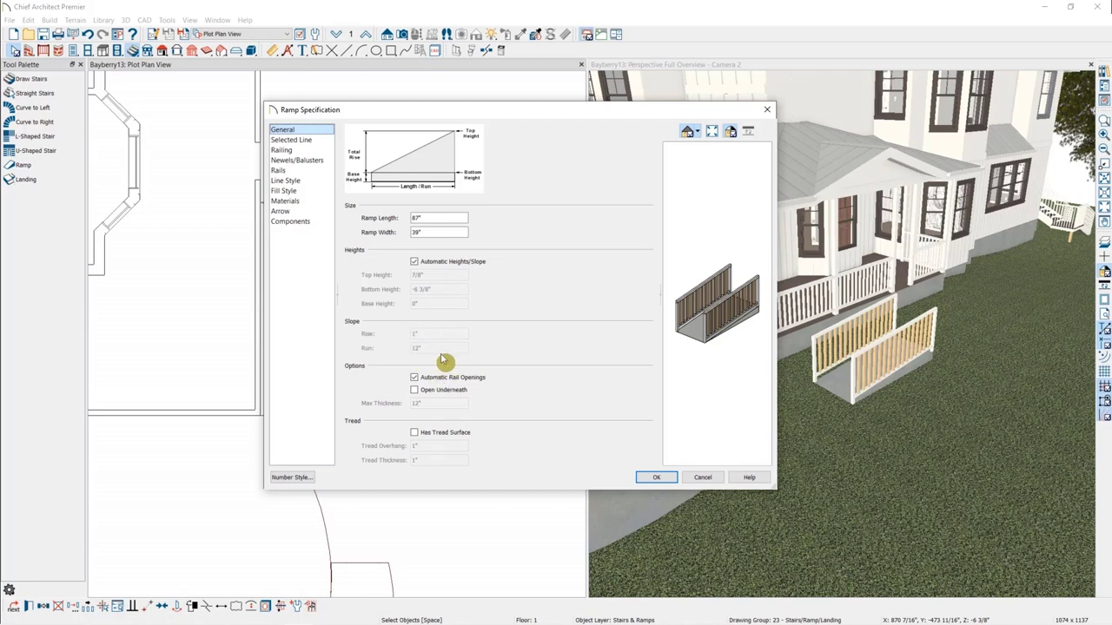
# Step: Change the Ramp Length from 87" to 100" on the General page
pyautogui.doubleClick(434, 219)
pyautogui.write('100')
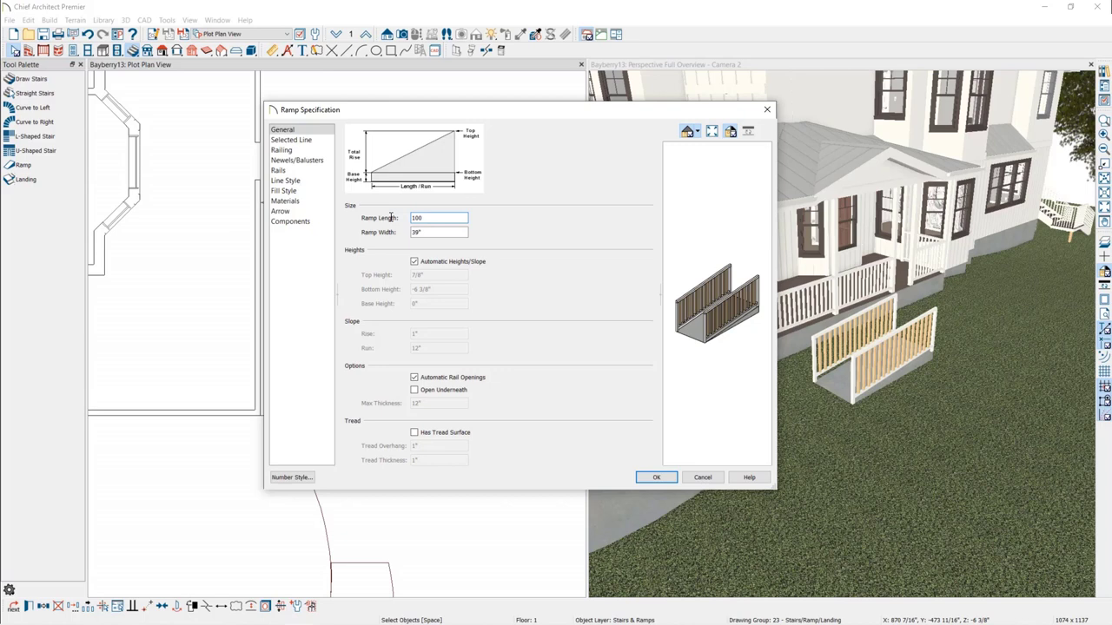
pyautogui.press('Tab')
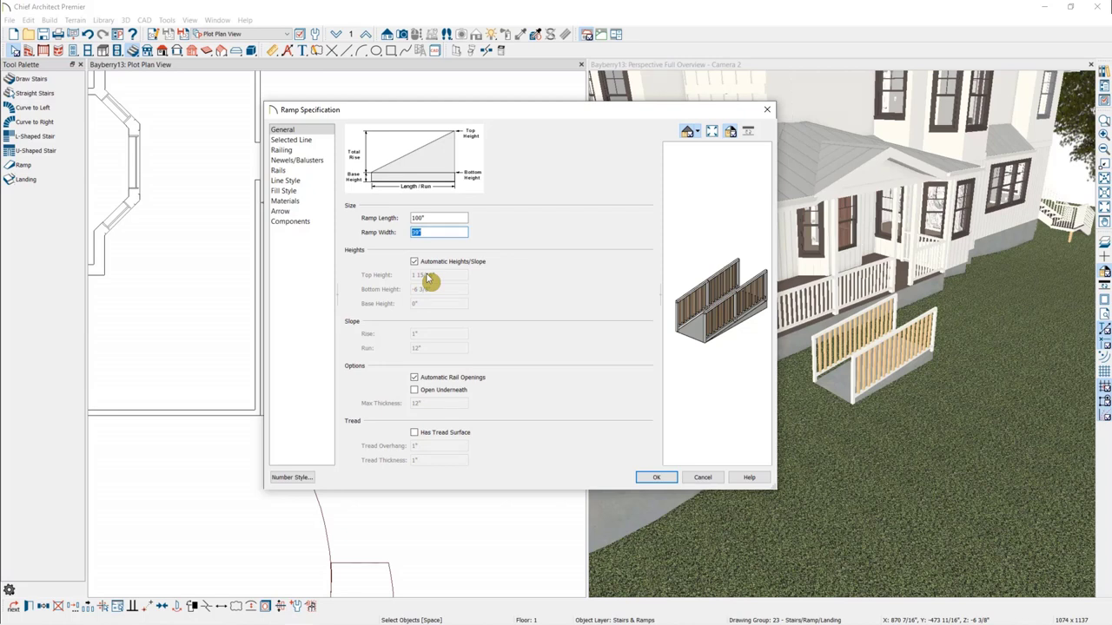
# Step: Turn off Automatic Heights/Slope and set the top height to 6"
pyautogui.click(425, 263)
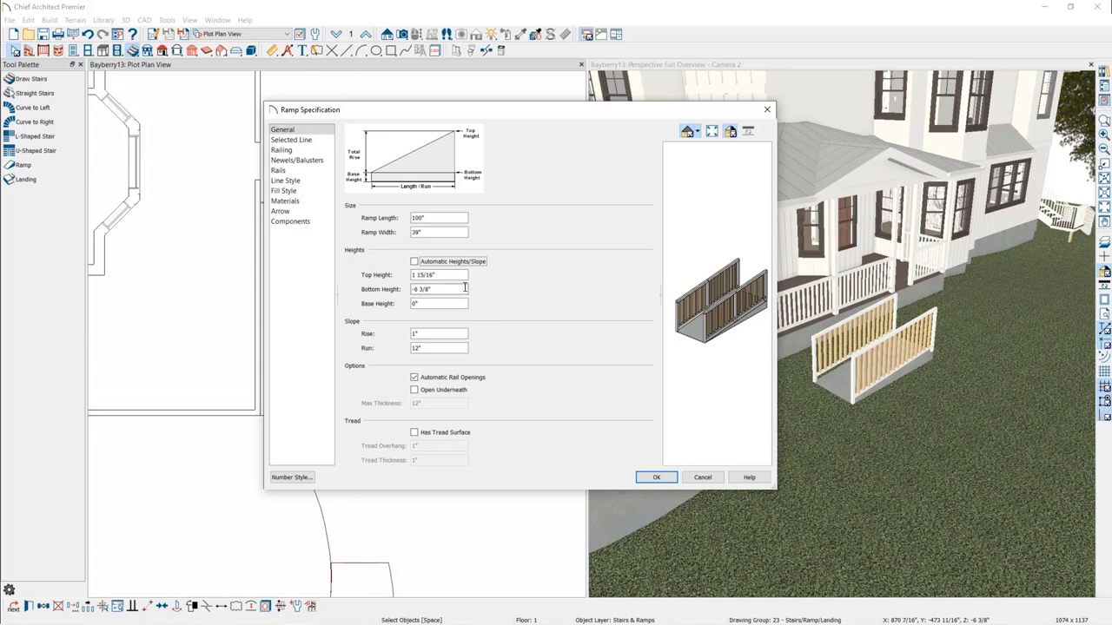
pyautogui.moveTo(452, 276); pyautogui.dragTo(387, 277)
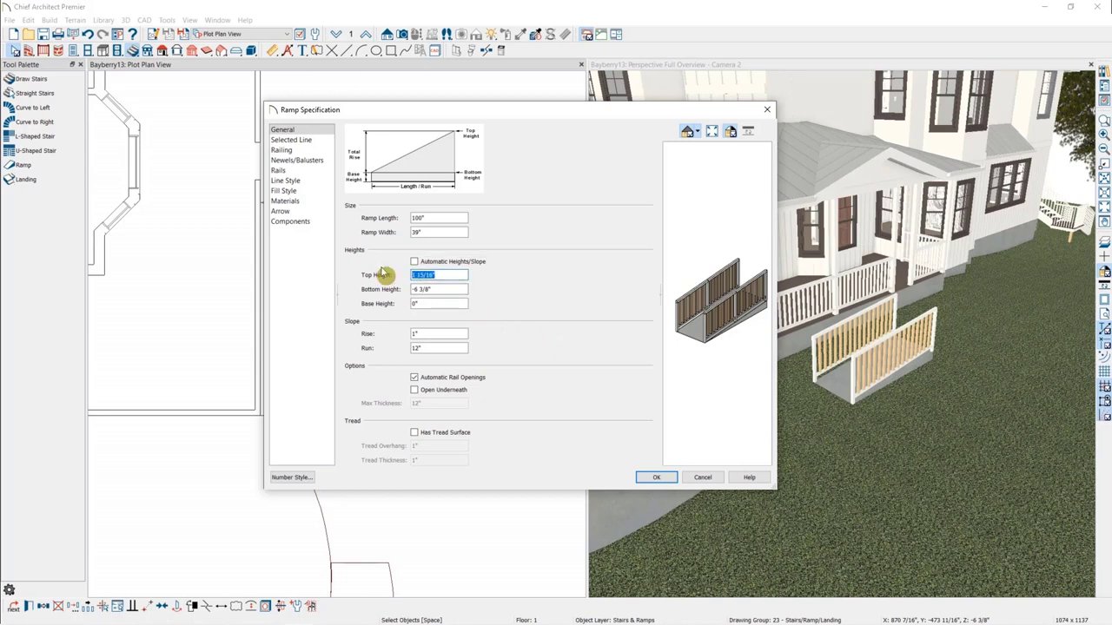
pyautogui.write('6')
pyautogui.press('Tab')
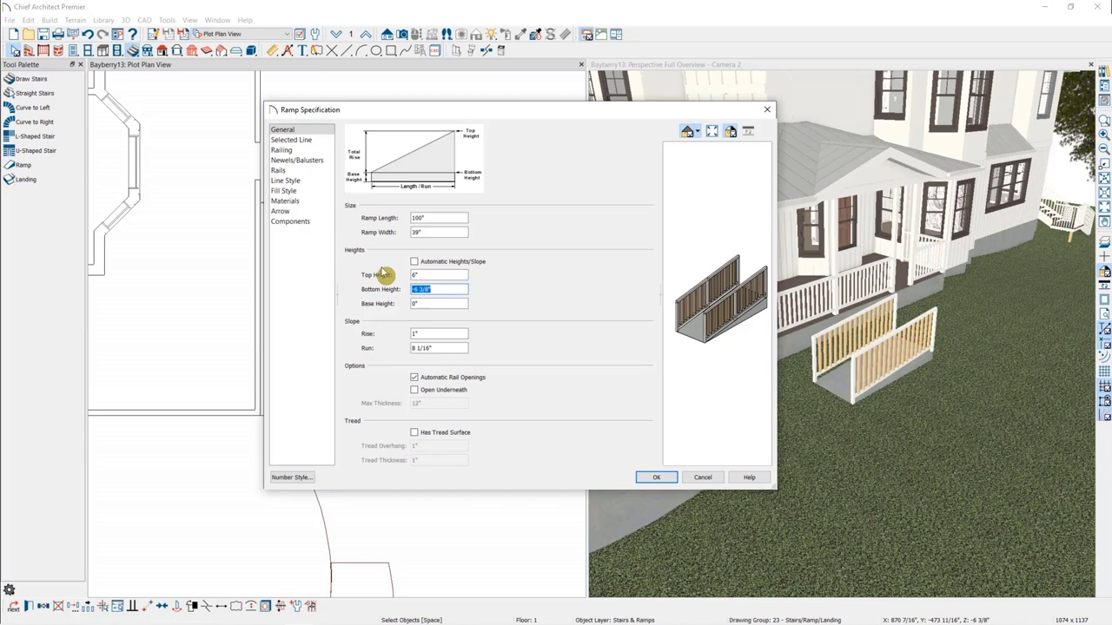
# Step: Select the ramp length, top height and rise values to review the resulting 1" in 8 1/16" slope
pyautogui.click(438, 219)
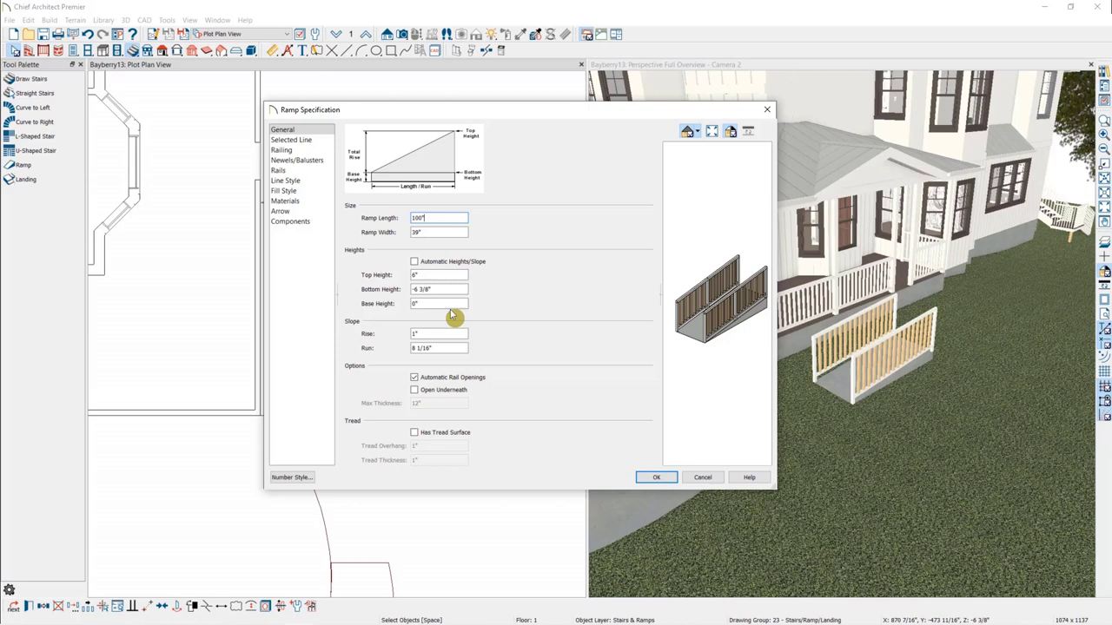
pyautogui.doubleClick(417, 275)
pyautogui.doubleClick(437, 335)
pyautogui.click(376, 384)
pyautogui.click(496, 339)
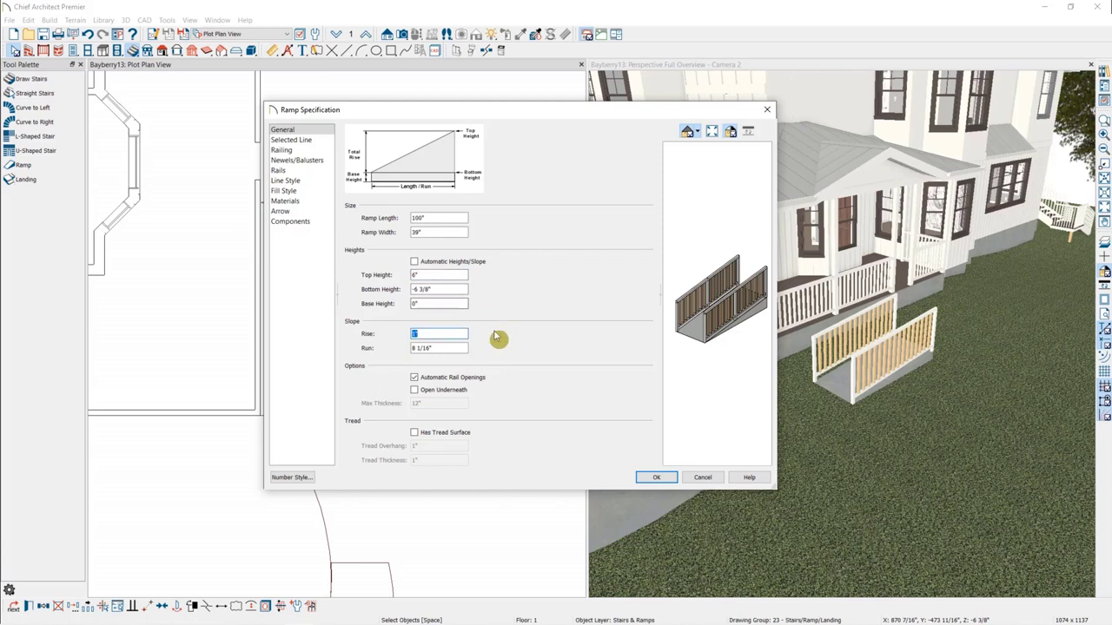
pyautogui.doubleClick(452, 218)
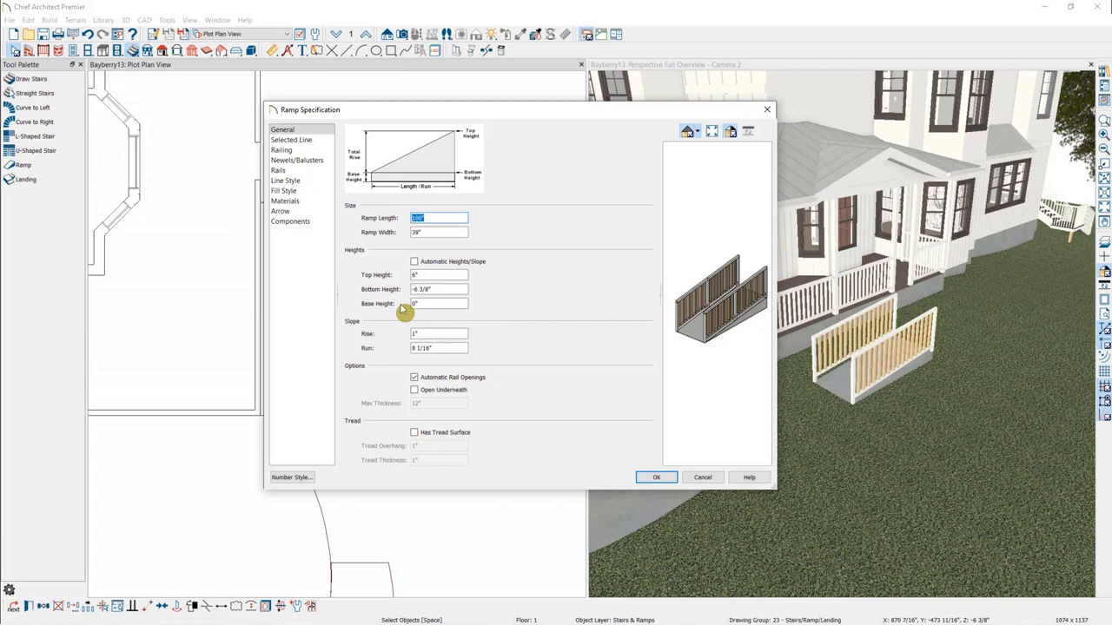
pyautogui.click(540, 371)
# Step: Cancel the specification, delete the ramp, and draw up and down runs joined by a landing
pyautogui.click(716, 480)
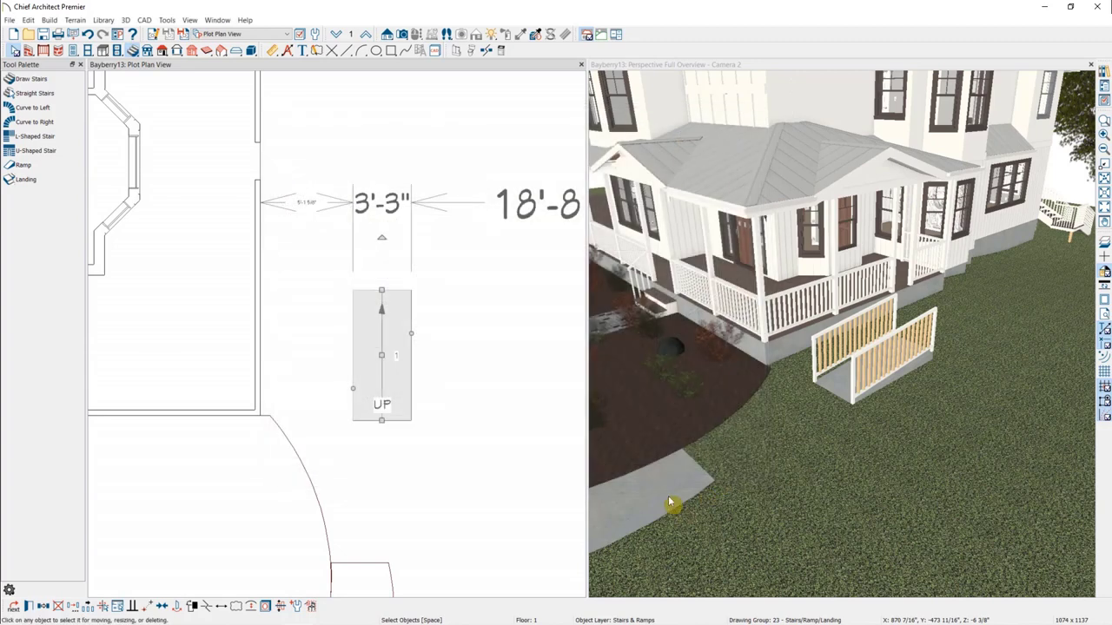
pyautogui.press('Delete')
pyautogui.click(22, 168)
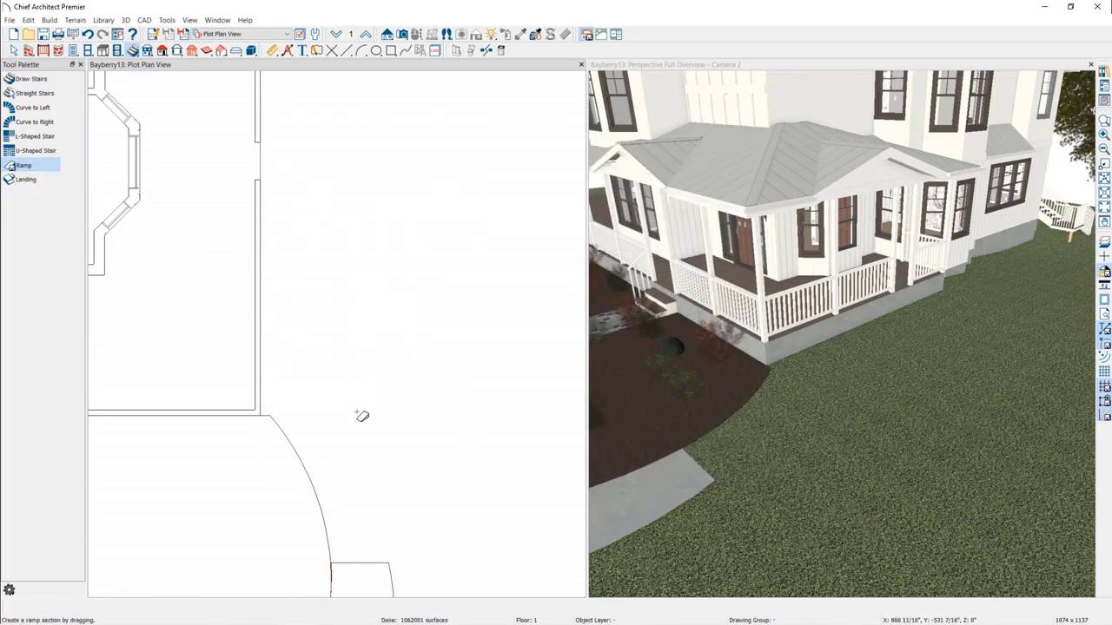
pyautogui.moveTo(357, 414); pyautogui.dragTo(366, 295)
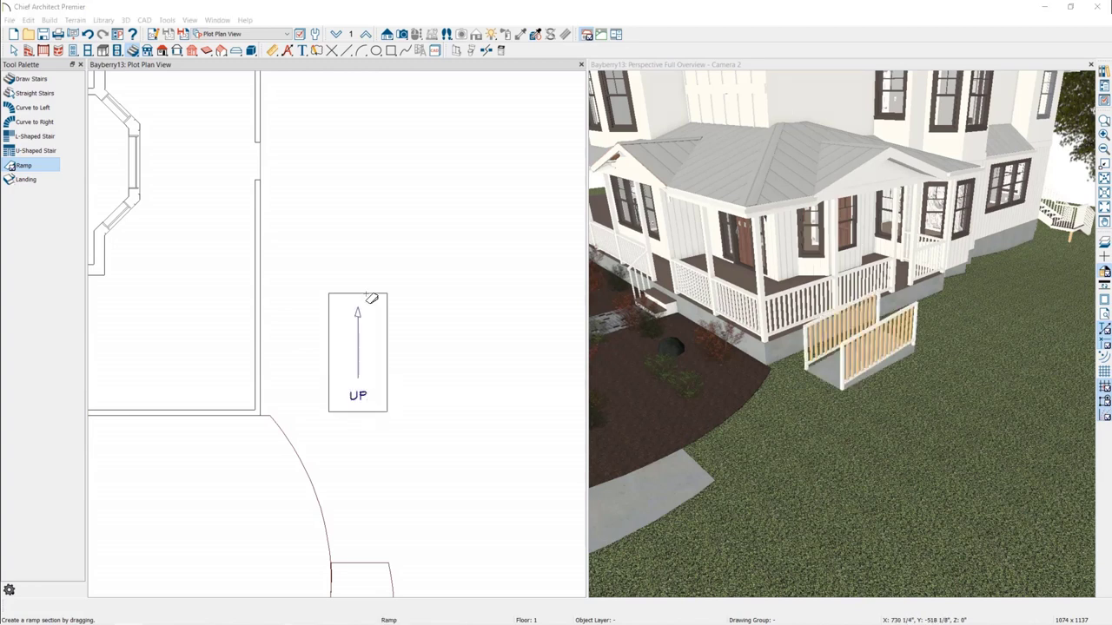
pyautogui.moveTo(440, 298); pyautogui.dragTo(441, 415)
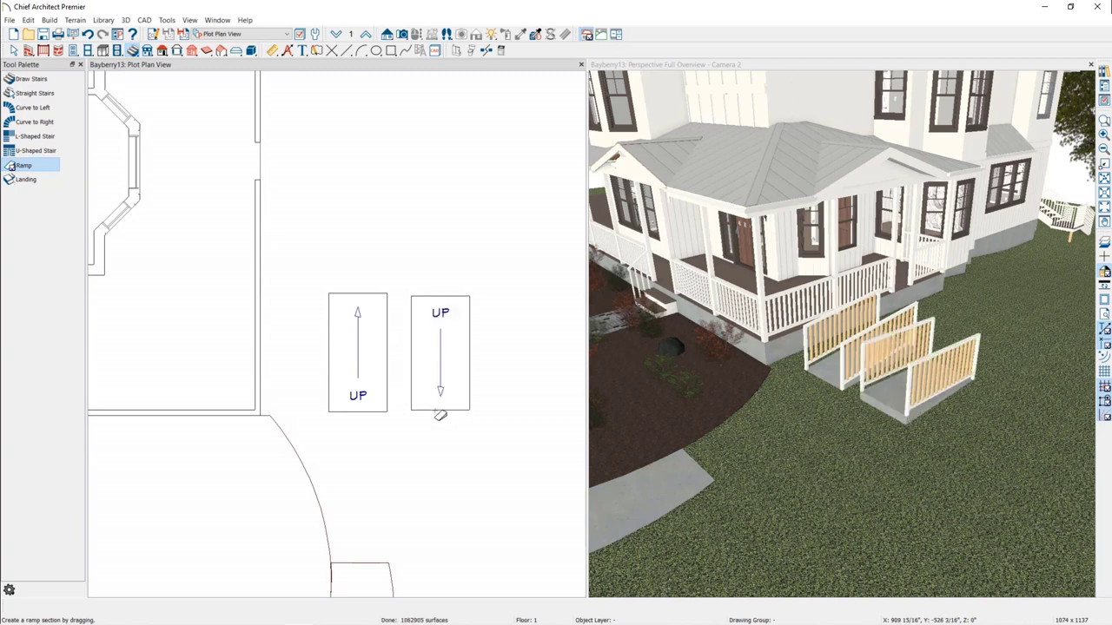
pyautogui.click(399, 273)
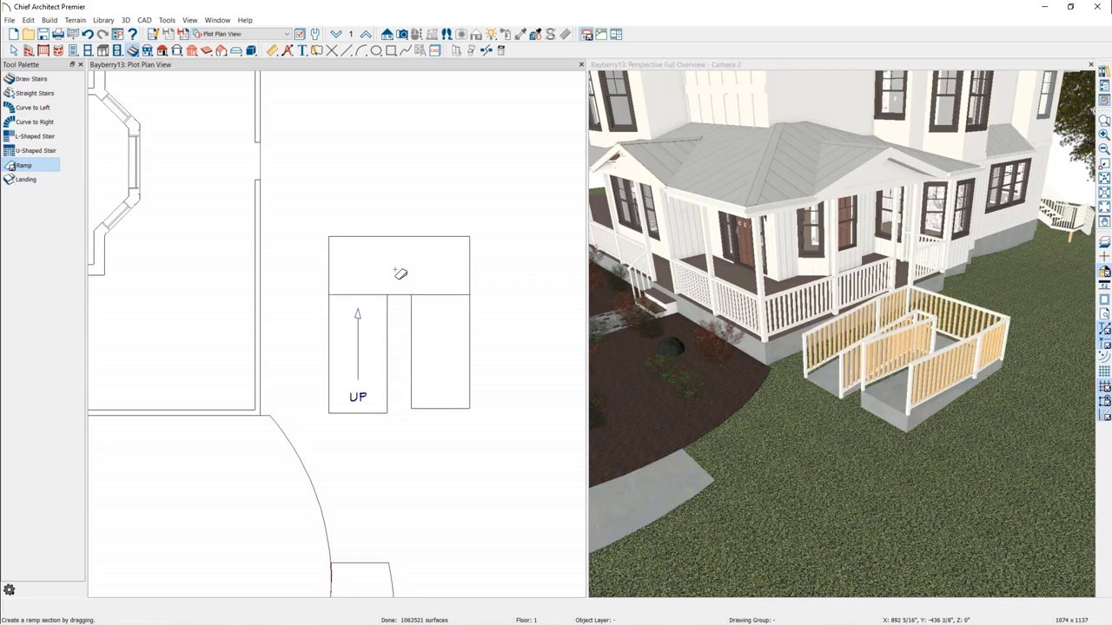
# Step: Select the new landing and try stretching its top and left edges
pyautogui.click(372, 241)
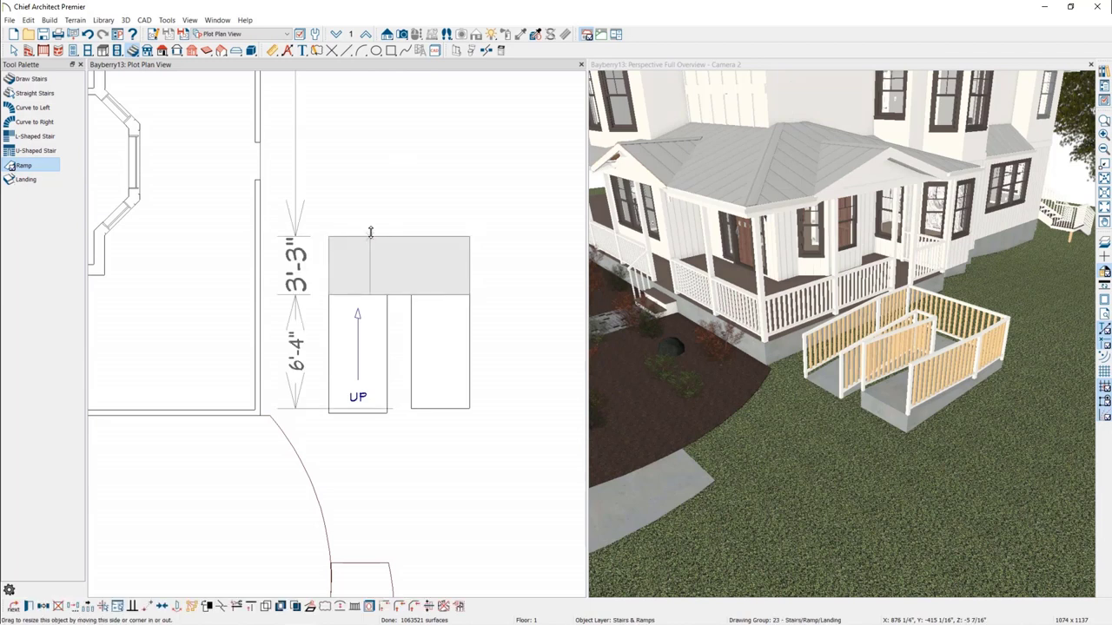
pyautogui.moveTo(370, 232); pyautogui.dragTo(328, 236)
pyautogui.click(298, 271)
pyautogui.click(398, 248)
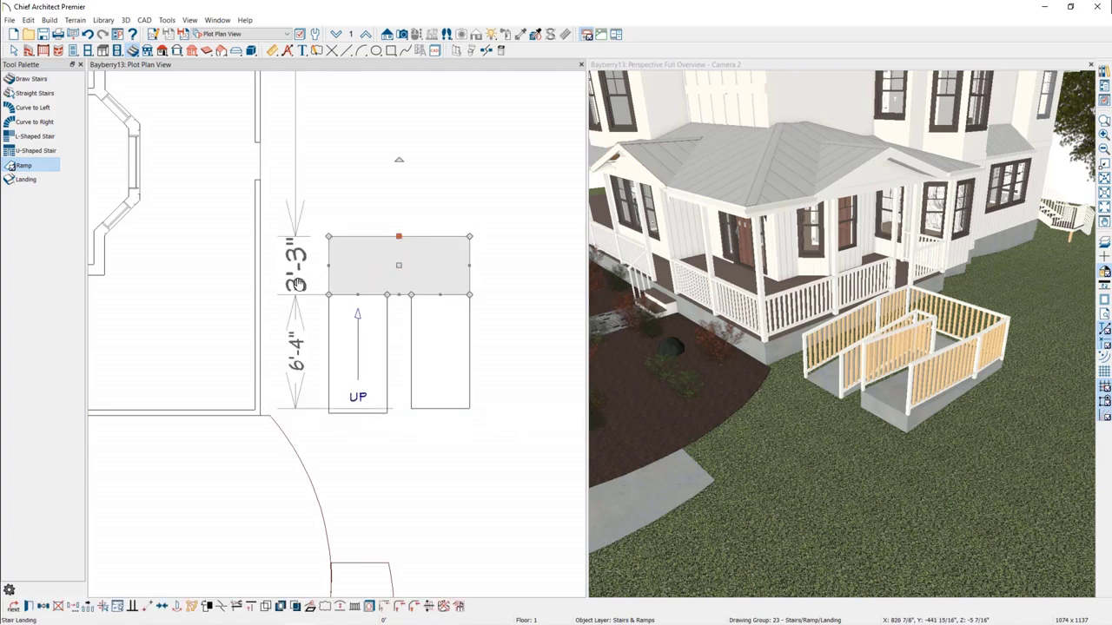
pyautogui.click(358, 254)
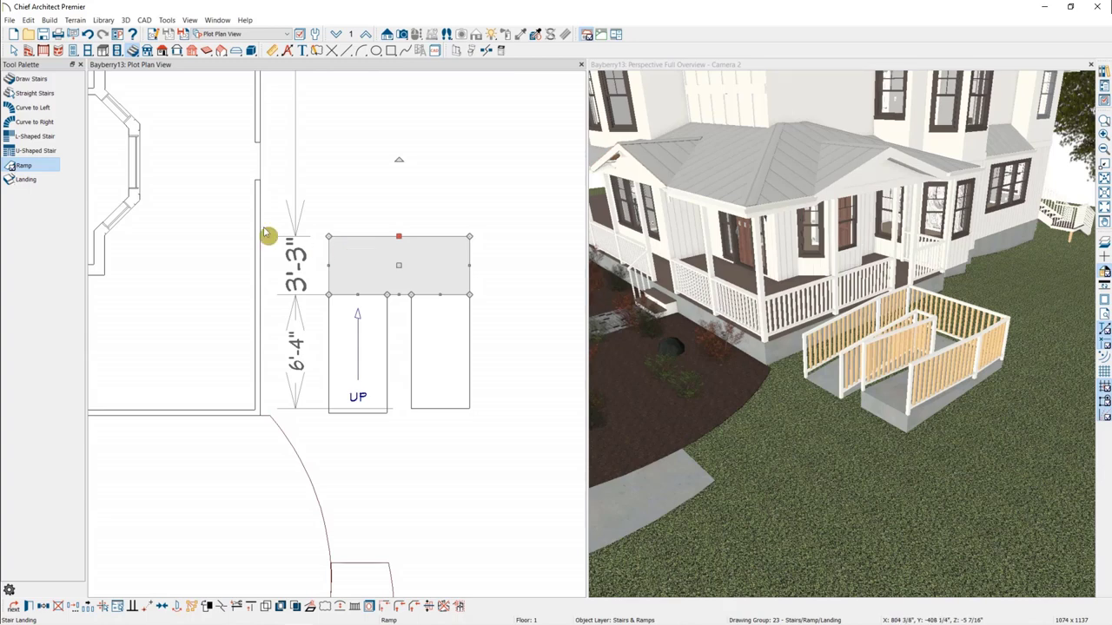
# Step: Delete the U-shaped ramp and draw a rectangular stair landing near the plan centre
pyautogui.moveTo(269, 238); pyautogui.dragTo(510, 448)
pyautogui.press('Delete')
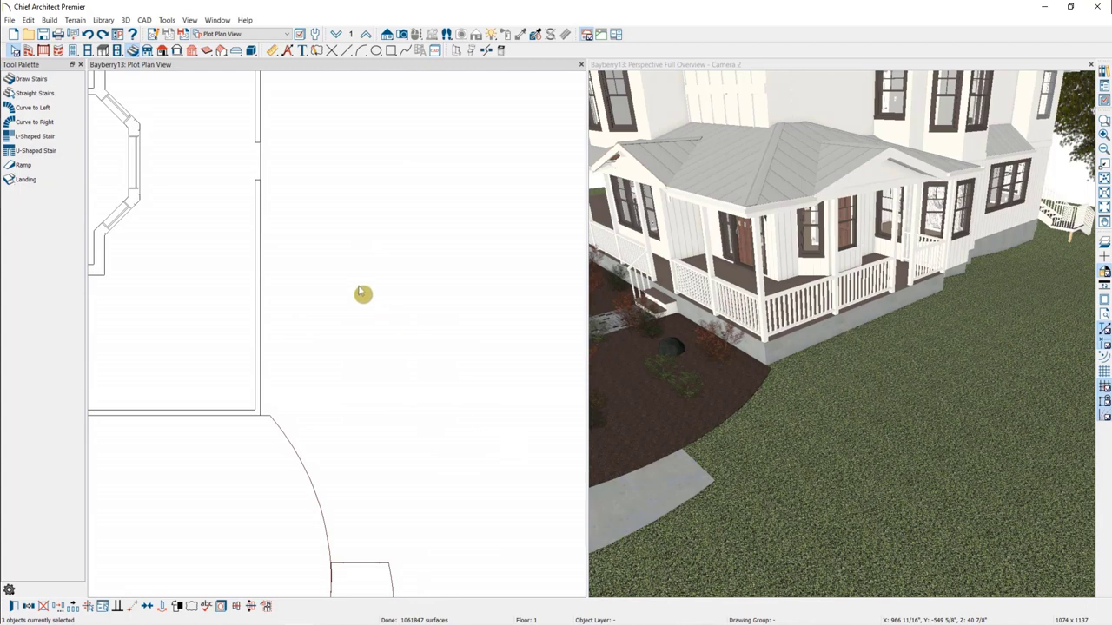
pyautogui.click(132, 51)
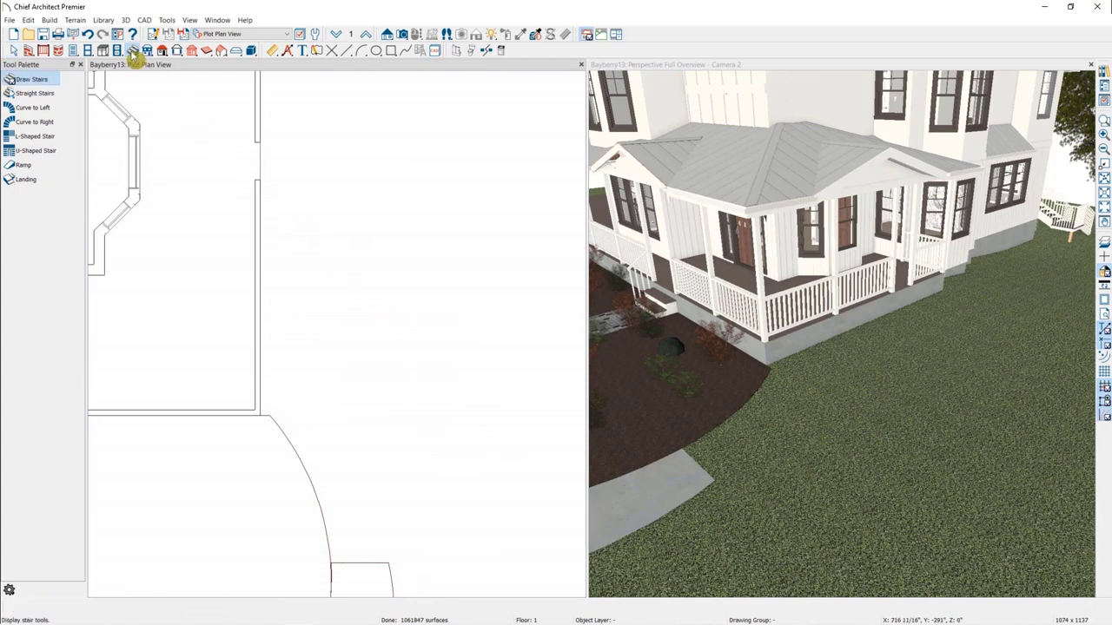
pyautogui.click(26, 180)
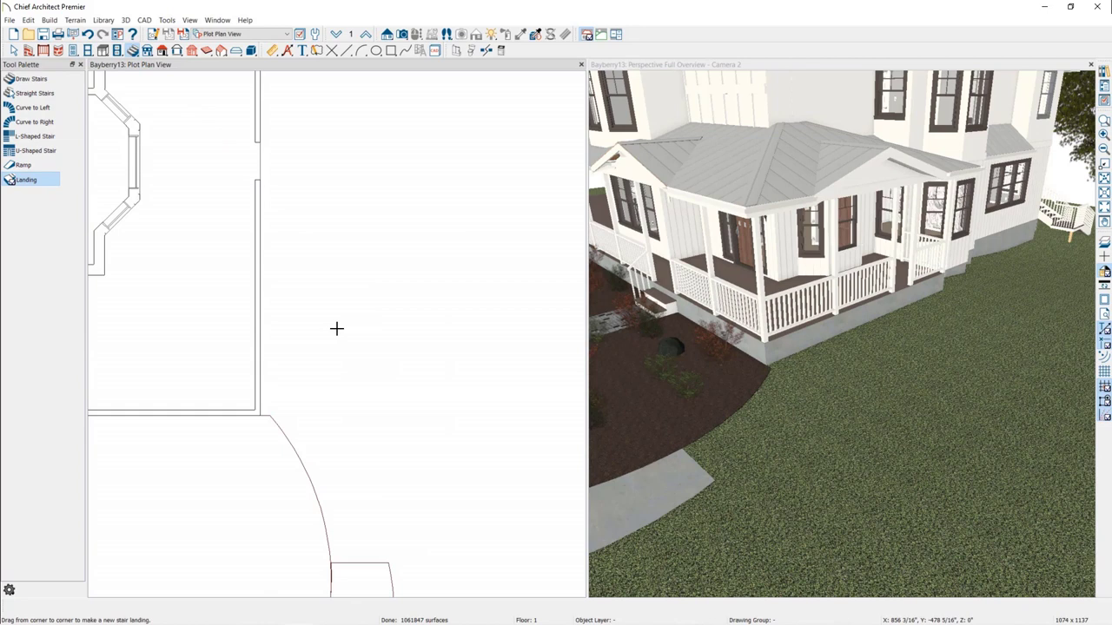
pyautogui.moveTo(326, 298); pyautogui.dragTo(451, 375)
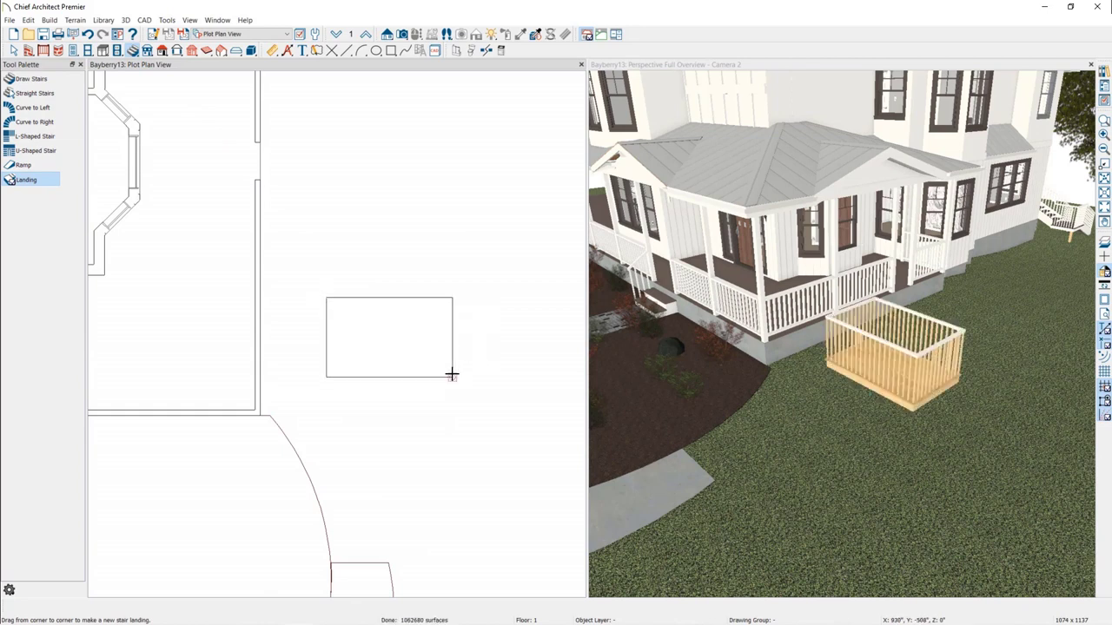
# Step: Draw a 5'-6" ramp run rising straight up to the landing's bottom edge
pyautogui.click(17, 167)
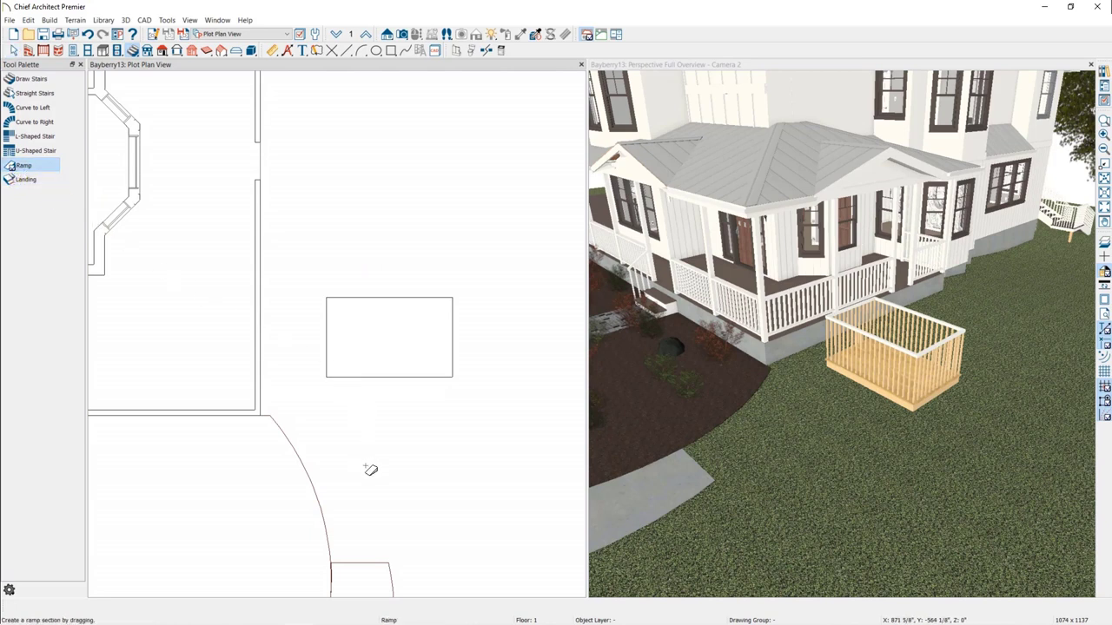
pyautogui.moveTo(359, 476); pyautogui.dragTo(359, 378)
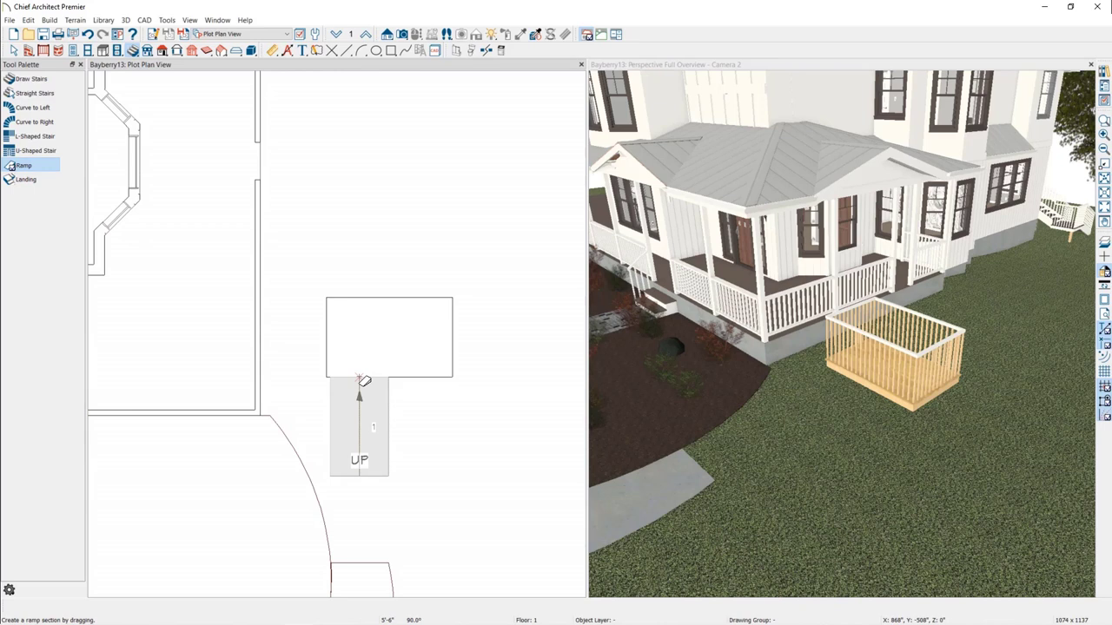
pyautogui.moveTo(360, 378); pyautogui.dragTo(359, 378)
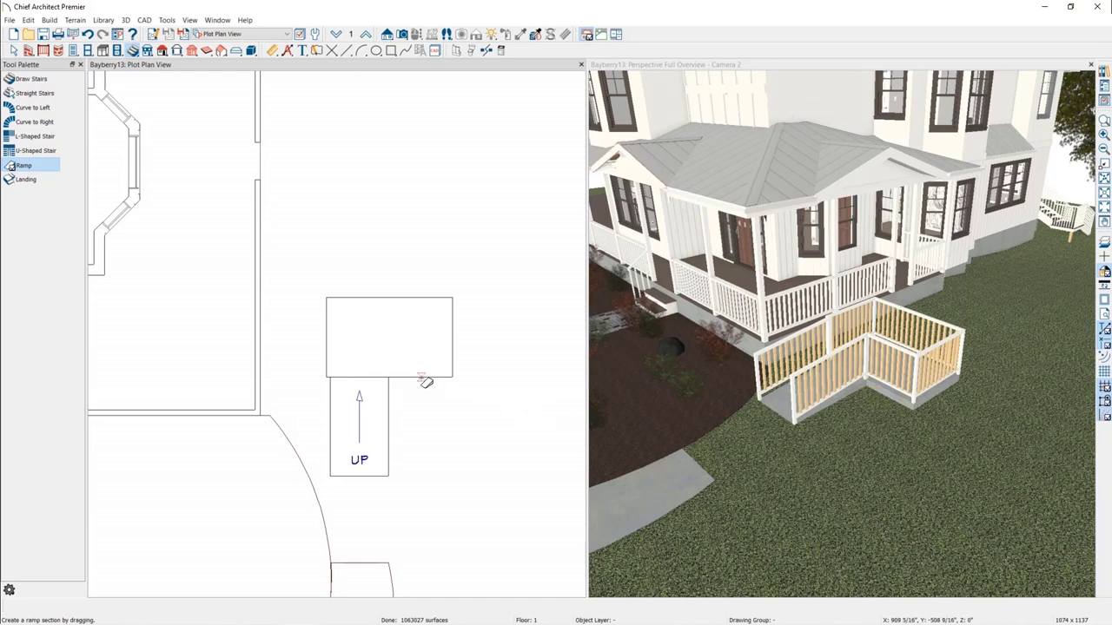
# Step: Add a second descending ramp, split the landing's lower edge between both ramps, and select everything
pyautogui.moveTo(426, 382); pyautogui.dragTo(429, 481)
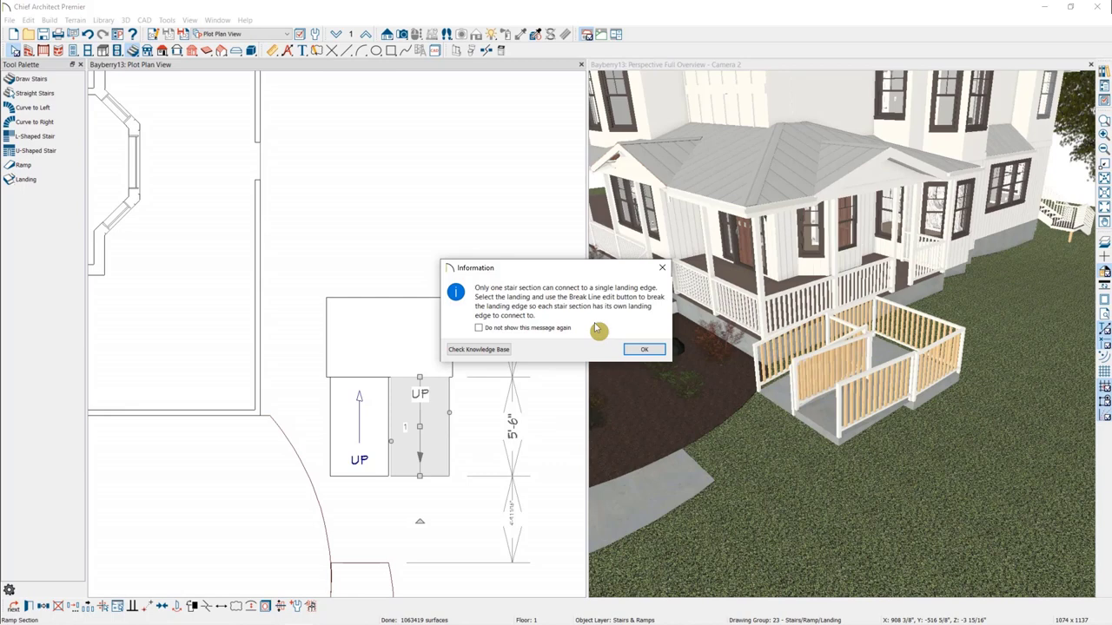
pyautogui.click(644, 351)
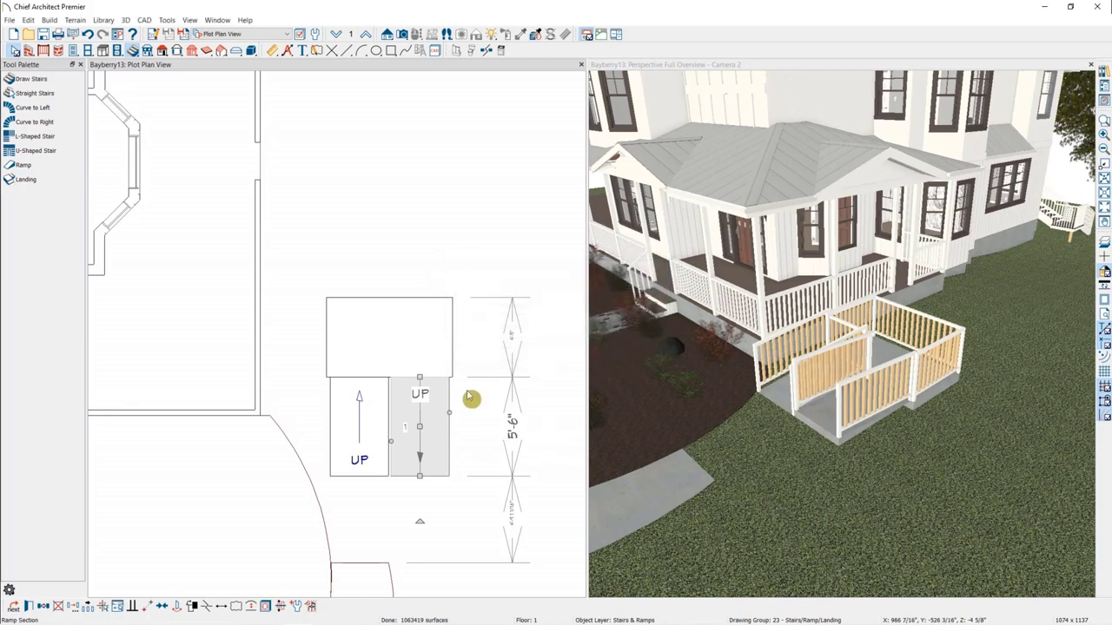
pyautogui.click(451, 362)
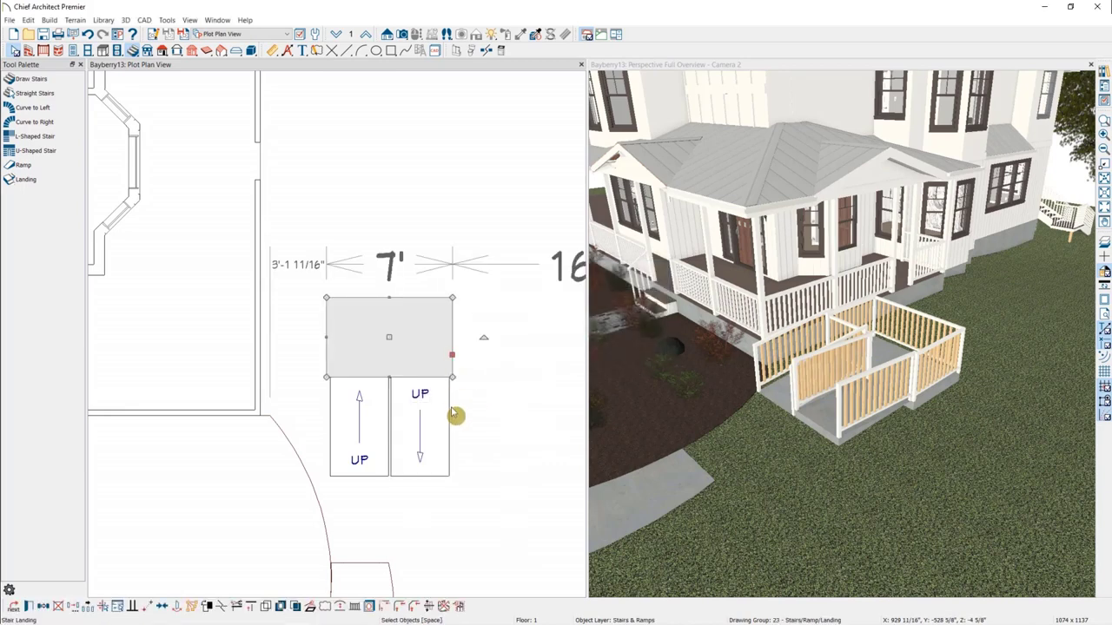
pyautogui.click(223, 613)
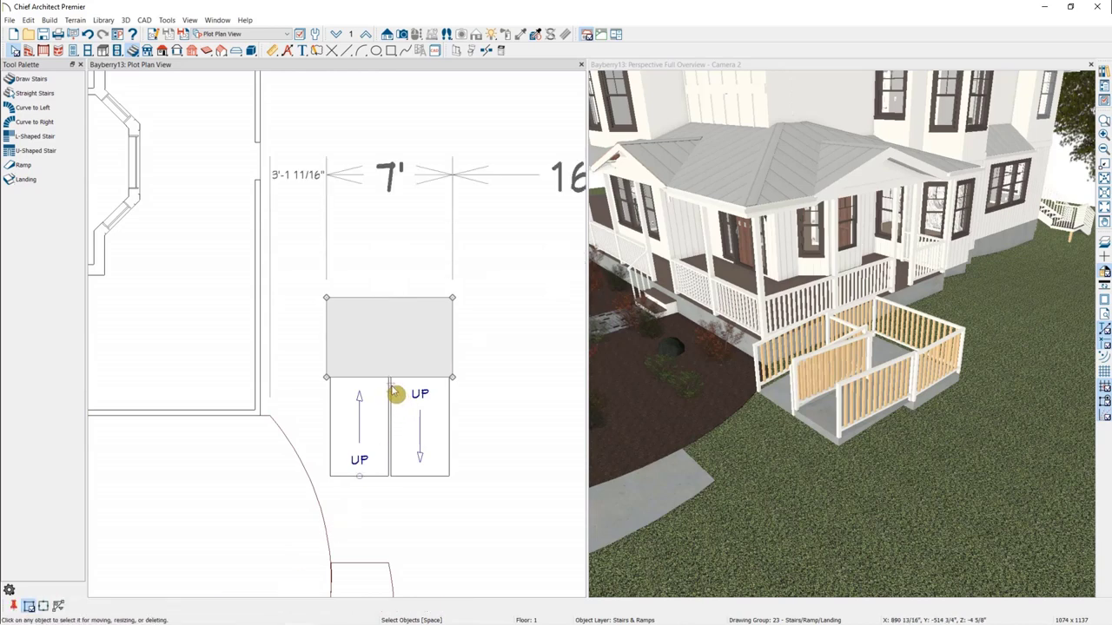
pyautogui.click(405, 462)
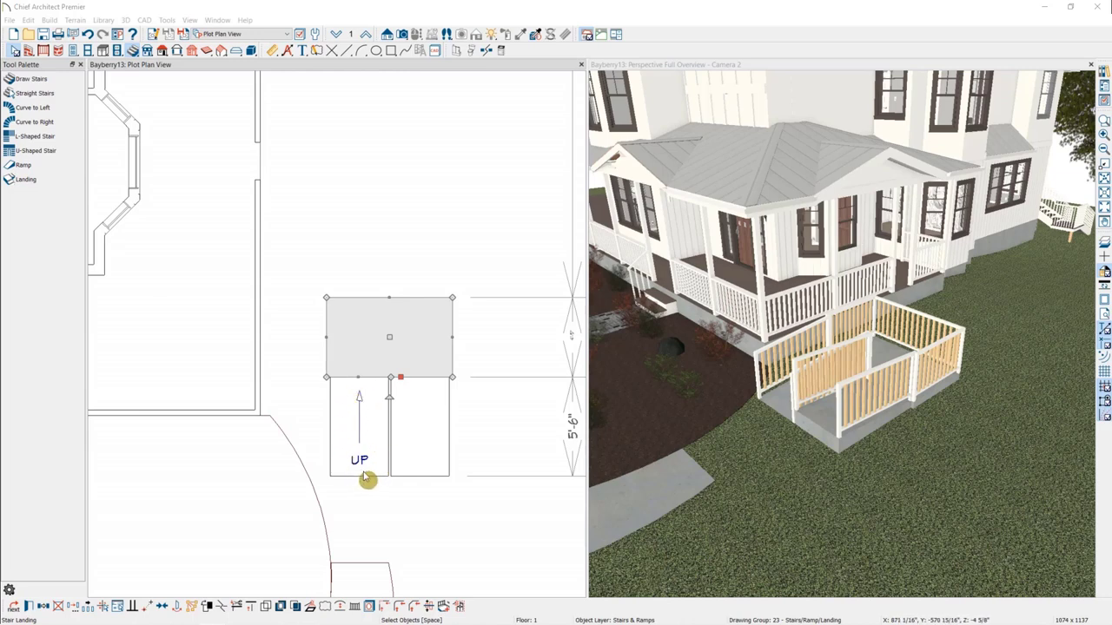
pyautogui.moveTo(305, 279); pyautogui.dragTo(470, 490)
# Step: Delete the selection, then draw a short left-rising ramp at the porch and a 20'-6" ramp from the sidewalk
pyautogui.press('Delete')
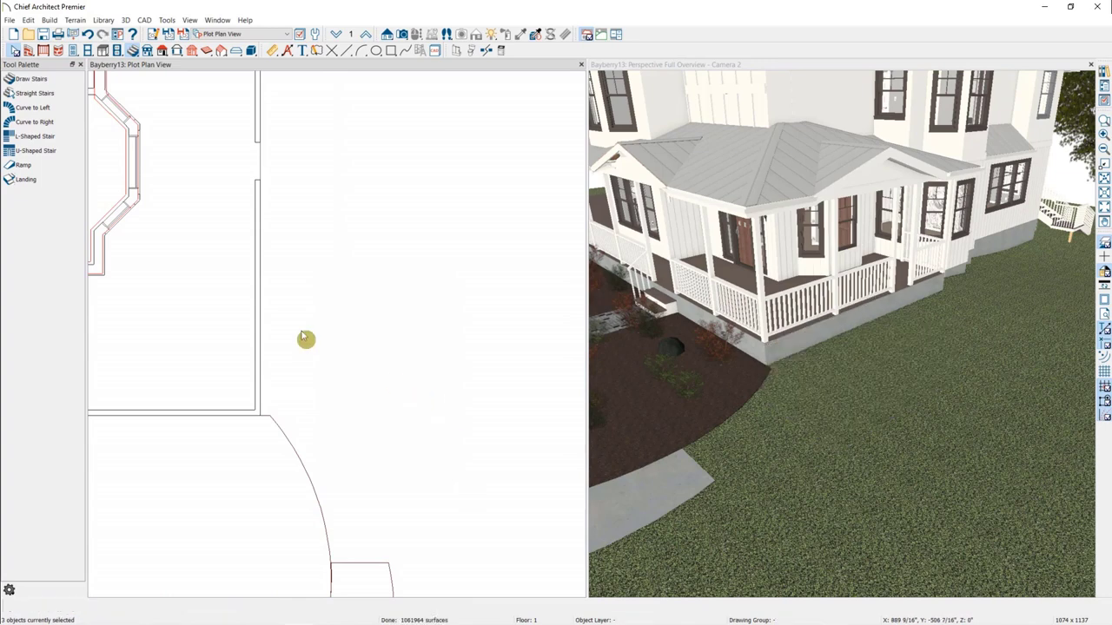
pyautogui.click(31, 167)
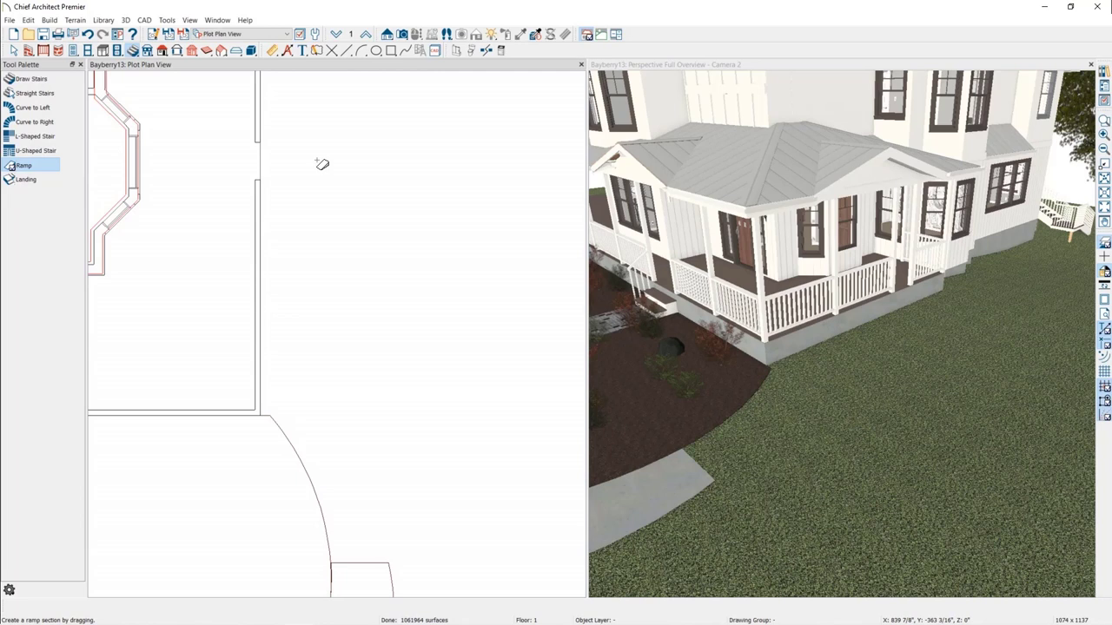
pyautogui.moveTo(318, 161); pyautogui.dragTo(258, 161)
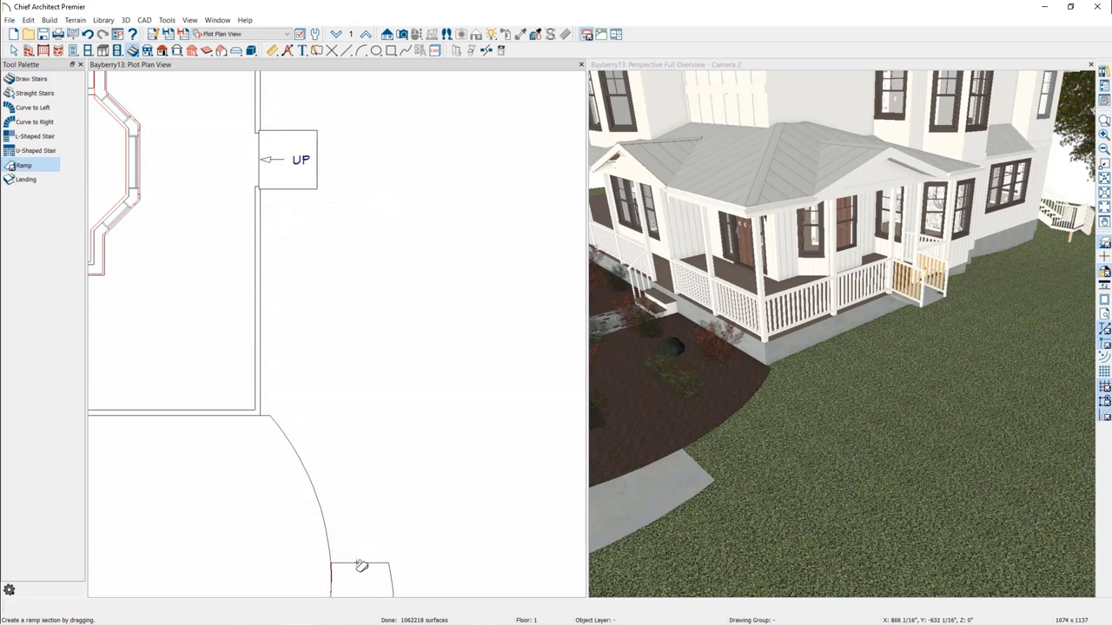
pyautogui.moveTo(361, 566); pyautogui.dragTo(344, 197)
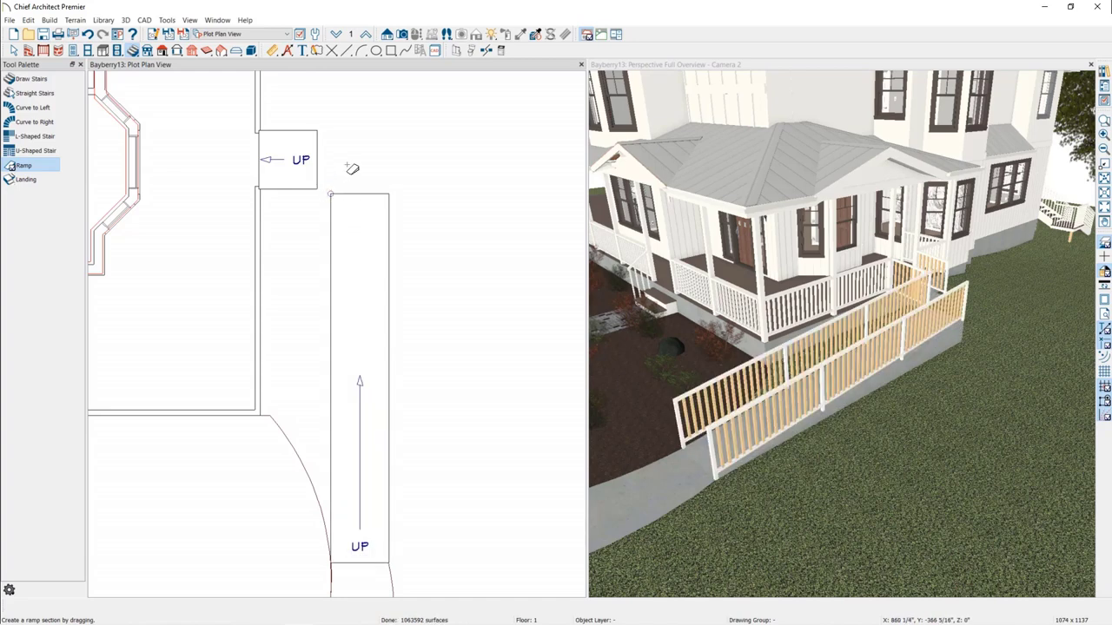
# Step: Add a landing joining the porch ramp and the long sidewalk ramp, and select it
pyautogui.click(352, 168)
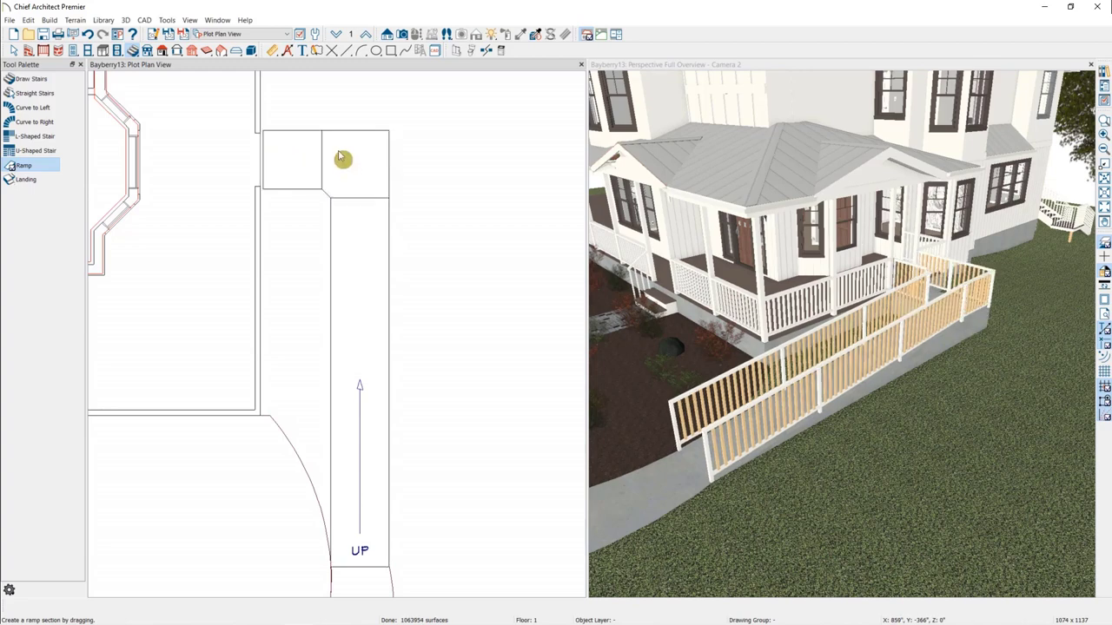
pyautogui.click(350, 156)
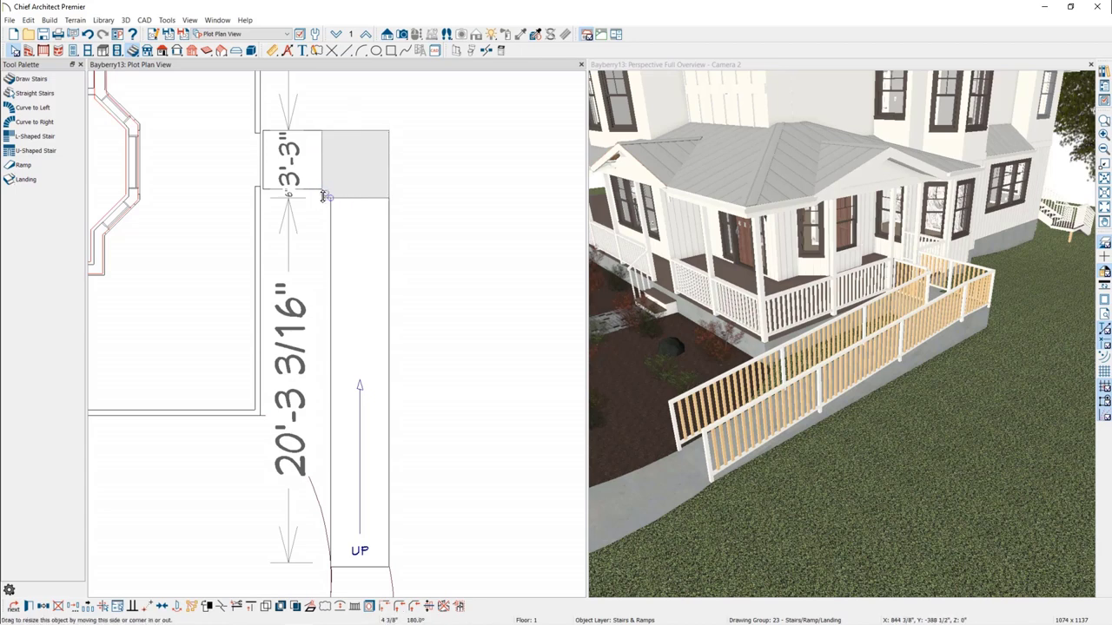
pyautogui.click(323, 196)
pyautogui.click(355, 144)
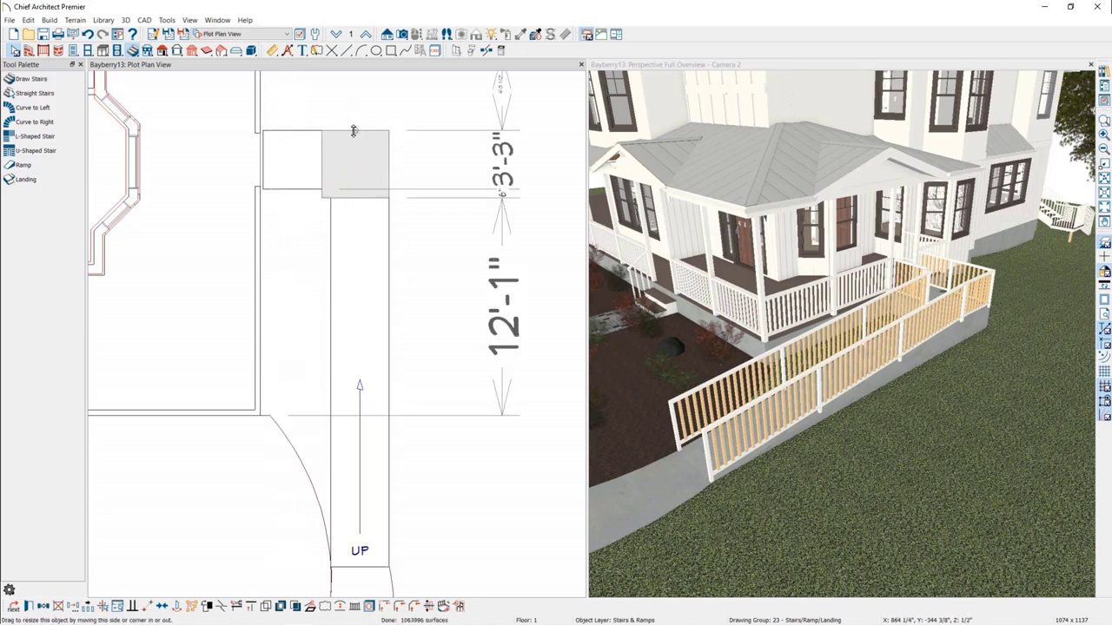
# Step: Extend the landing's top edge upward and its right edge outward, beyond the ramp's sides
pyautogui.moveTo(354, 130); pyautogui.dragTo(356, 115)
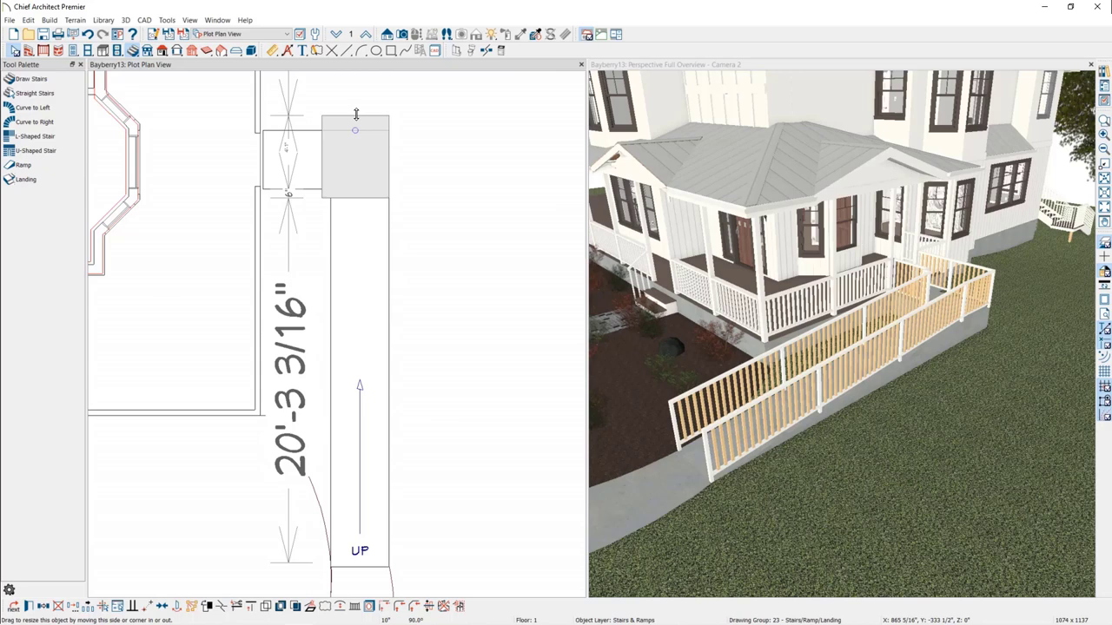
pyautogui.moveTo(390, 158); pyautogui.dragTo(407, 161)
pyautogui.hotkey('ctrl', 'Tab')
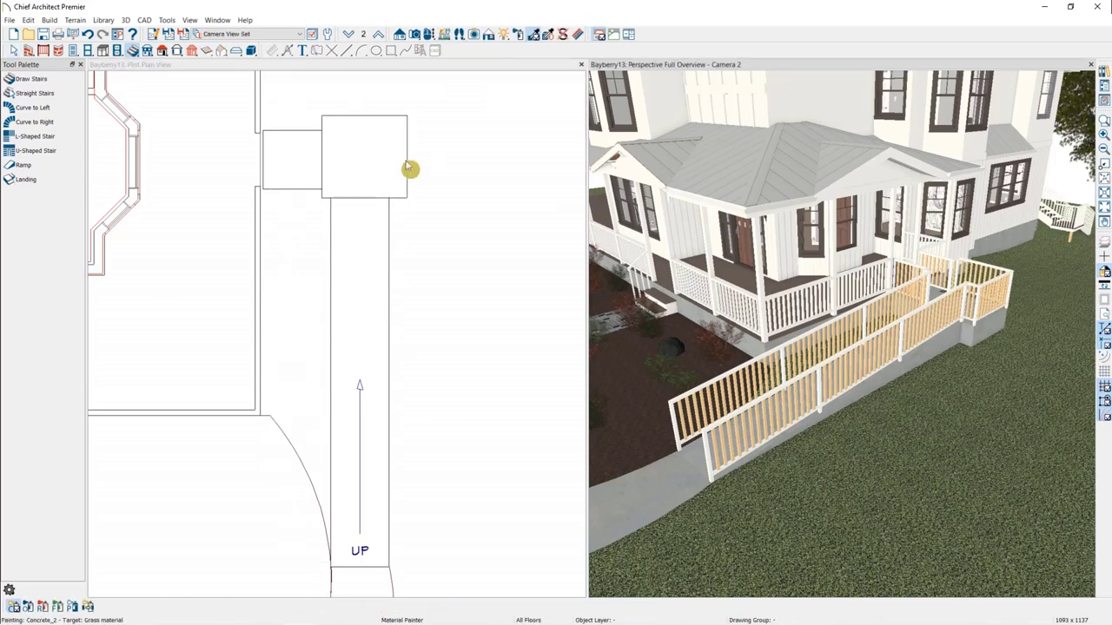